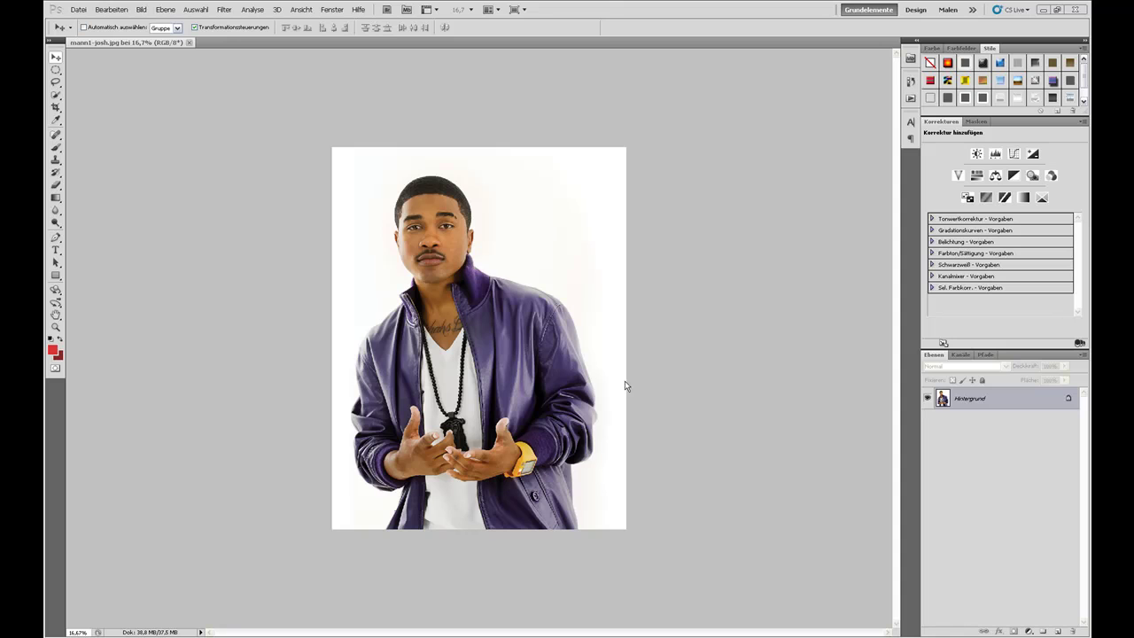
# Duplicate the Hintergrund layer with Ebene duplizieren to create 'Hintergrund Kopie'
pyautogui.rightClick(997, 396)
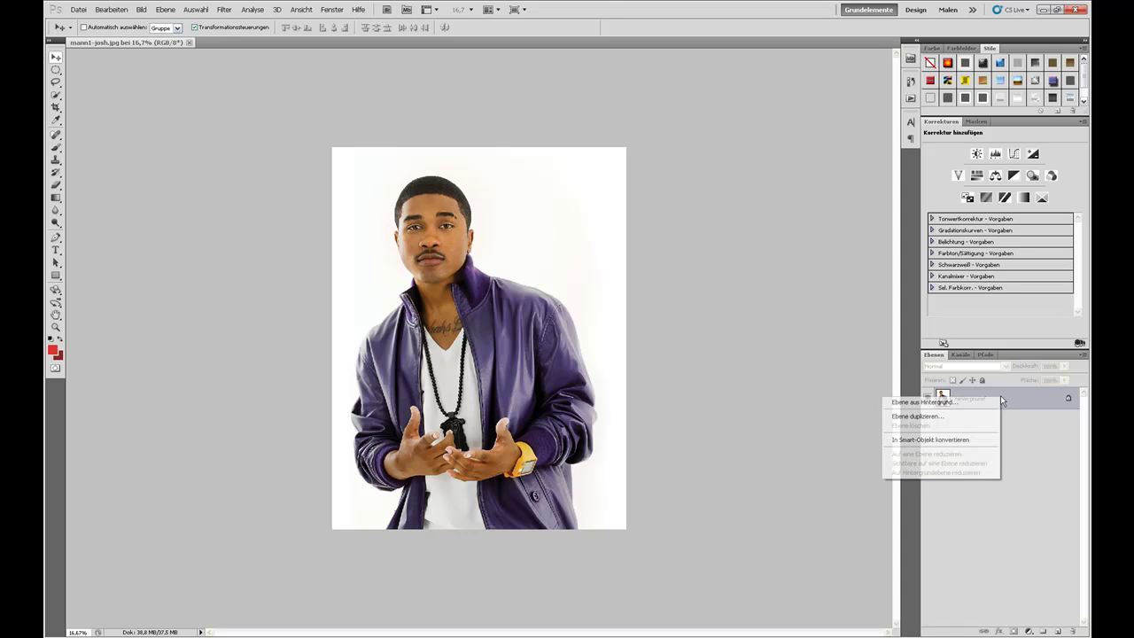
pyautogui.click(937, 417)
pyautogui.click(663, 202)
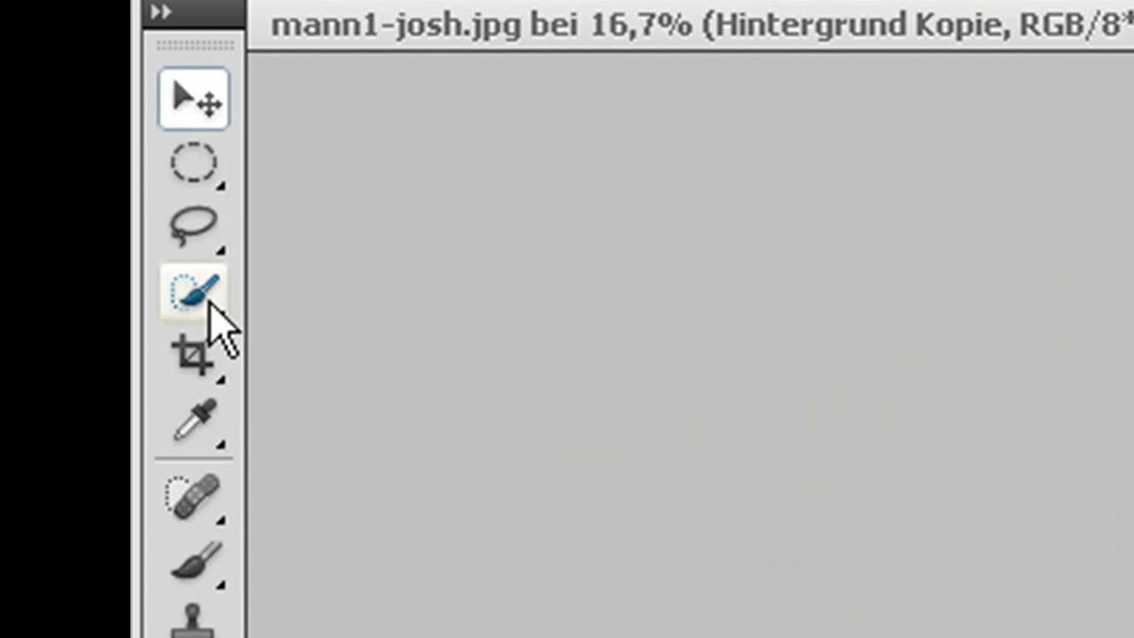
# Choose the Quick Selection tool (Schnellauswahlwerkzeug) and set its brush size in the options bar
pyautogui.click(59, 96)
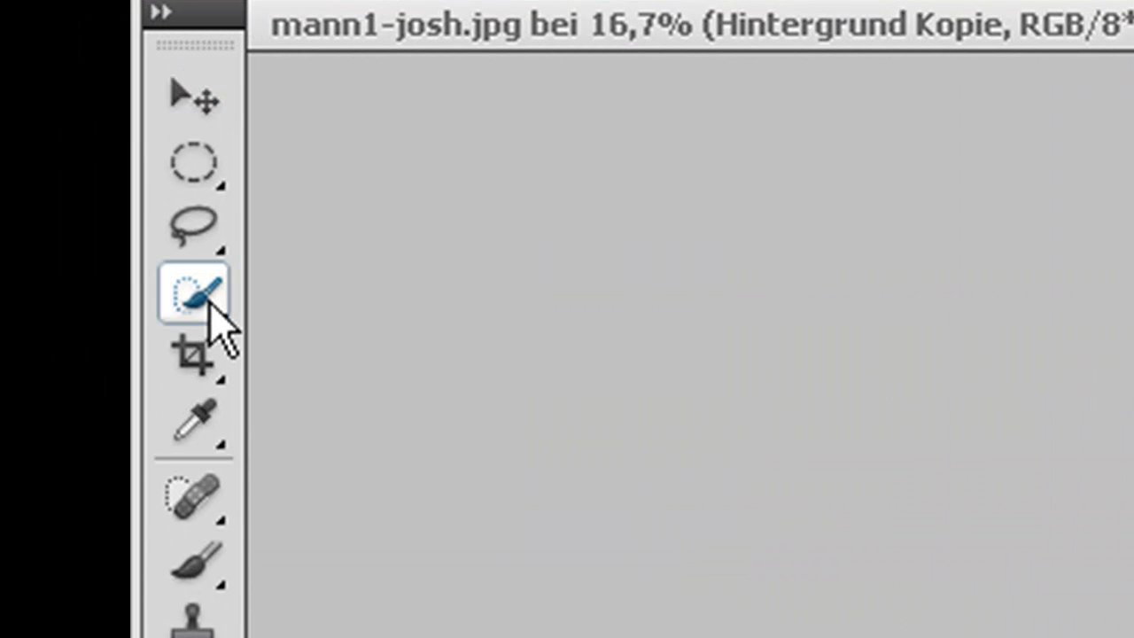
pyautogui.rightClick(211, 303)
pyautogui.click(390, 311)
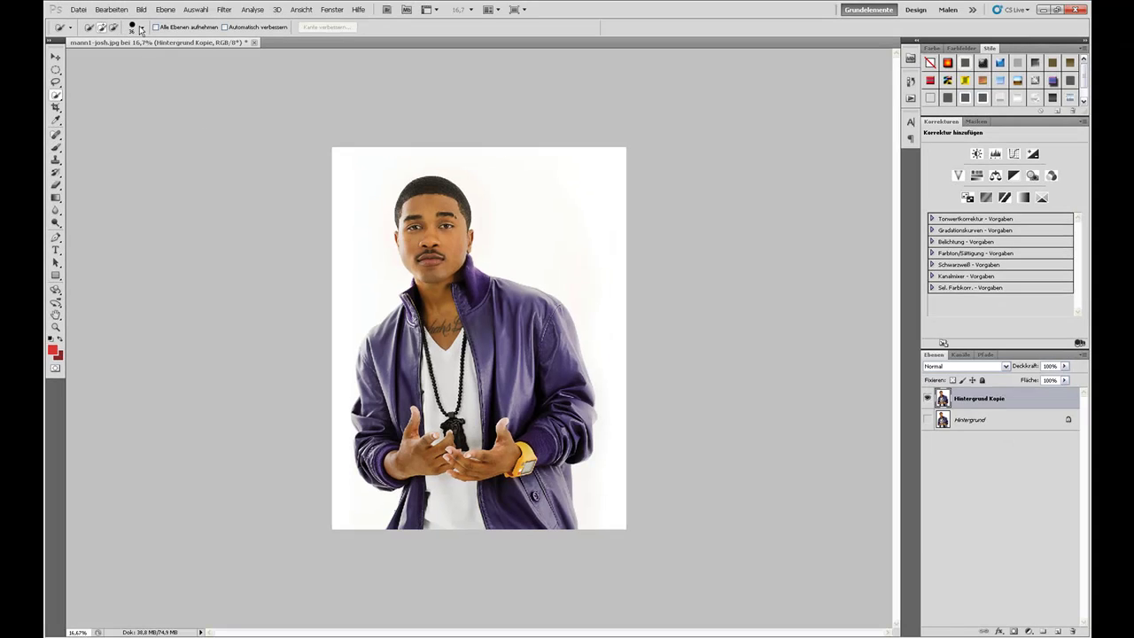
pyautogui.click(138, 28)
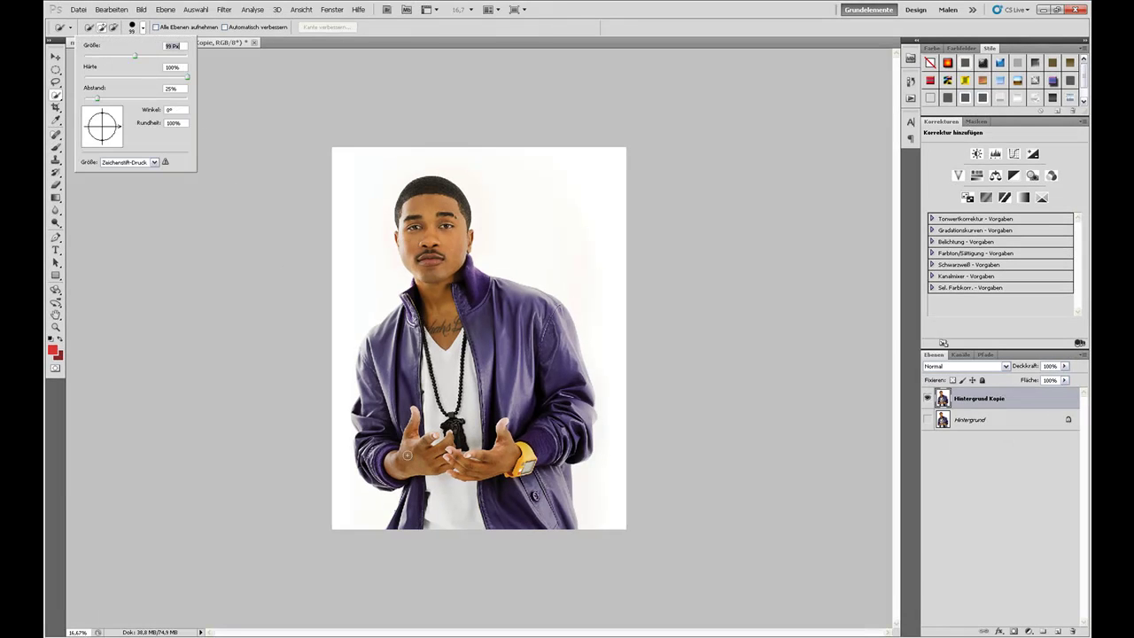
pyautogui.press('Return')
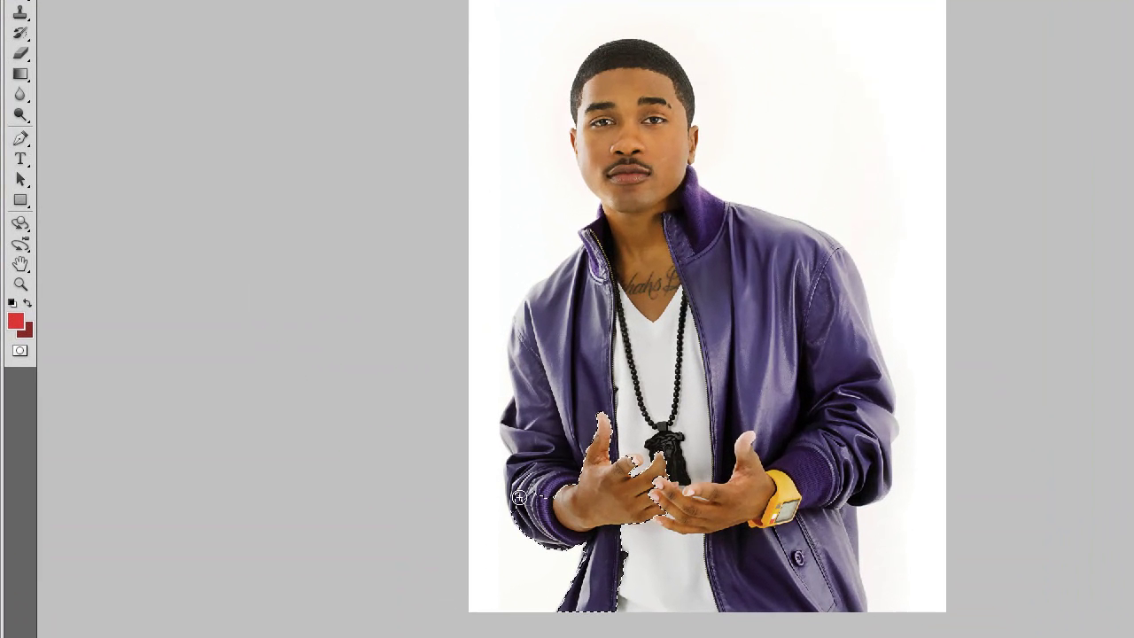
# Paint a selection over the man's sleeves, collar, shoulder, arm, jacket and shirt
pyautogui.moveTo(520, 498)
pyautogui.mouseDown()
pyautogui.moveTo(521, 333)
pyautogui.moveTo(610, 213)
pyautogui.moveTo(586, 149)
pyautogui.moveTo(585, 92)
pyautogui.mouseUp()
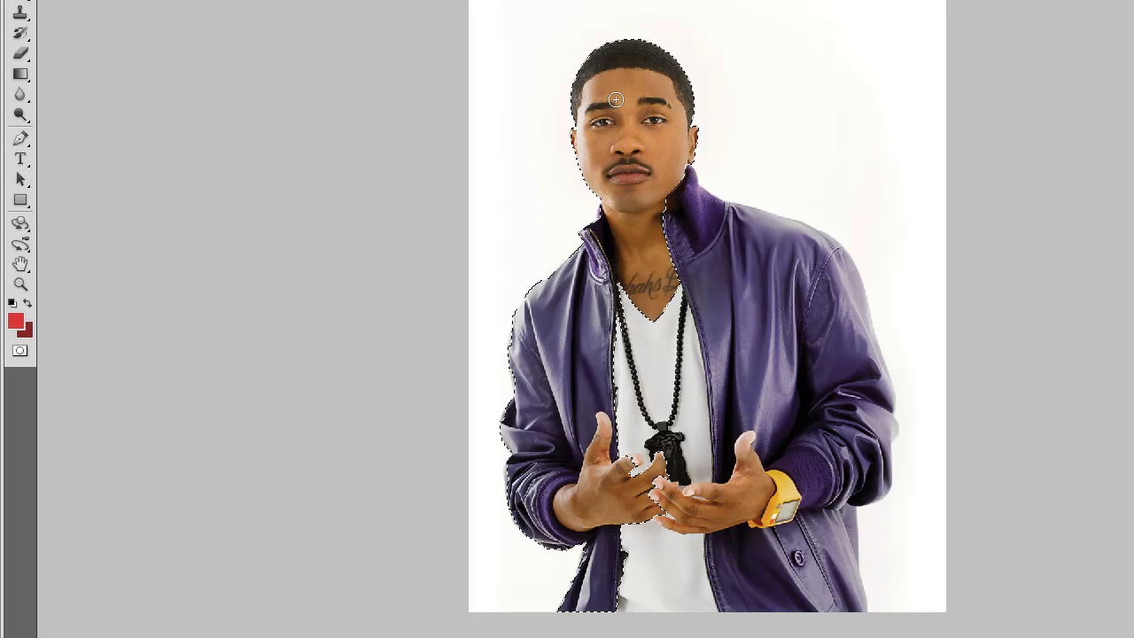
pyautogui.moveTo(673, 194); pyautogui.dragTo(684, 187)
pyautogui.moveTo(753, 228); pyautogui.dragTo(532, 291)
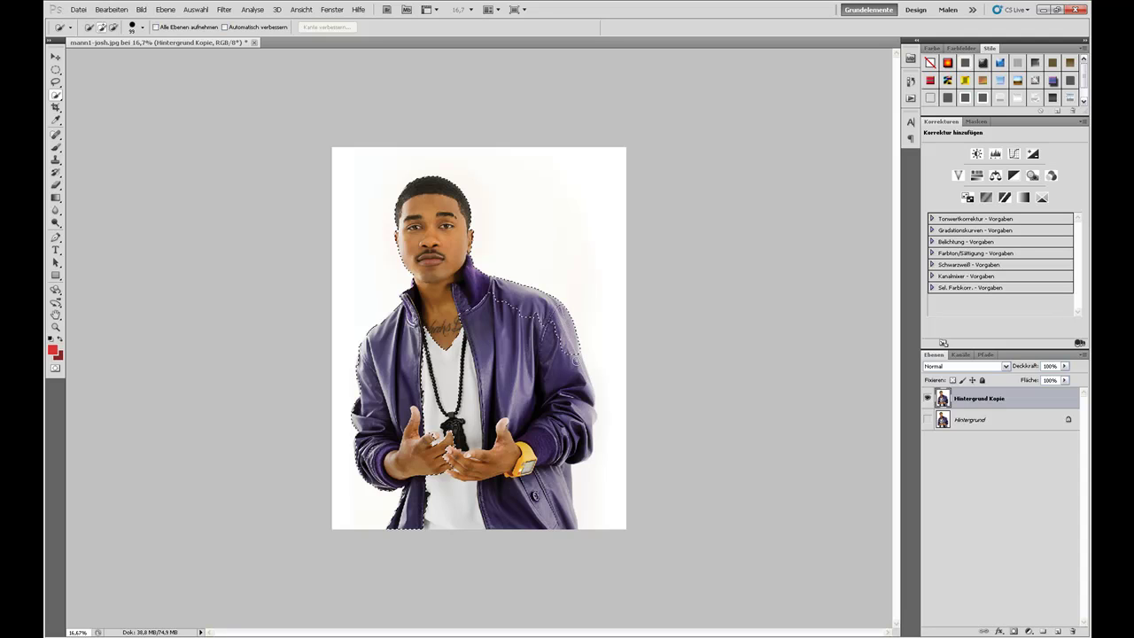
pyautogui.moveTo(578, 373)
pyautogui.mouseDown()
pyautogui.moveTo(591, 414)
pyautogui.moveTo(583, 449)
pyautogui.mouseUp()
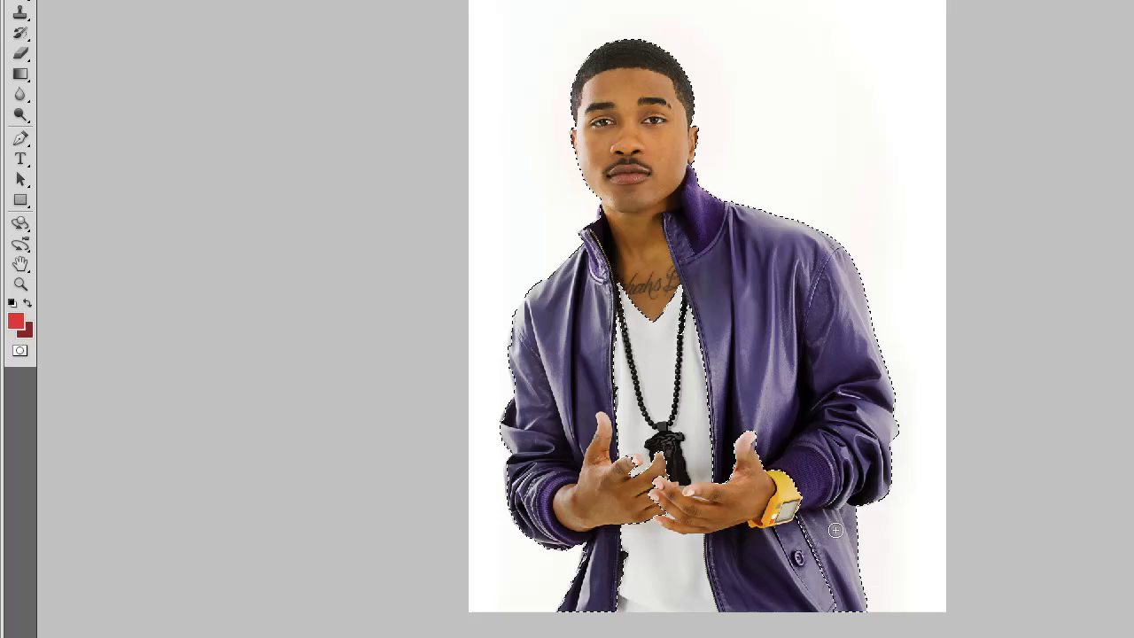
pyautogui.moveTo(836, 530)
pyautogui.mouseDown()
pyautogui.moveTo(808, 594)
pyautogui.moveTo(619, 596)
pyautogui.mouseUp()
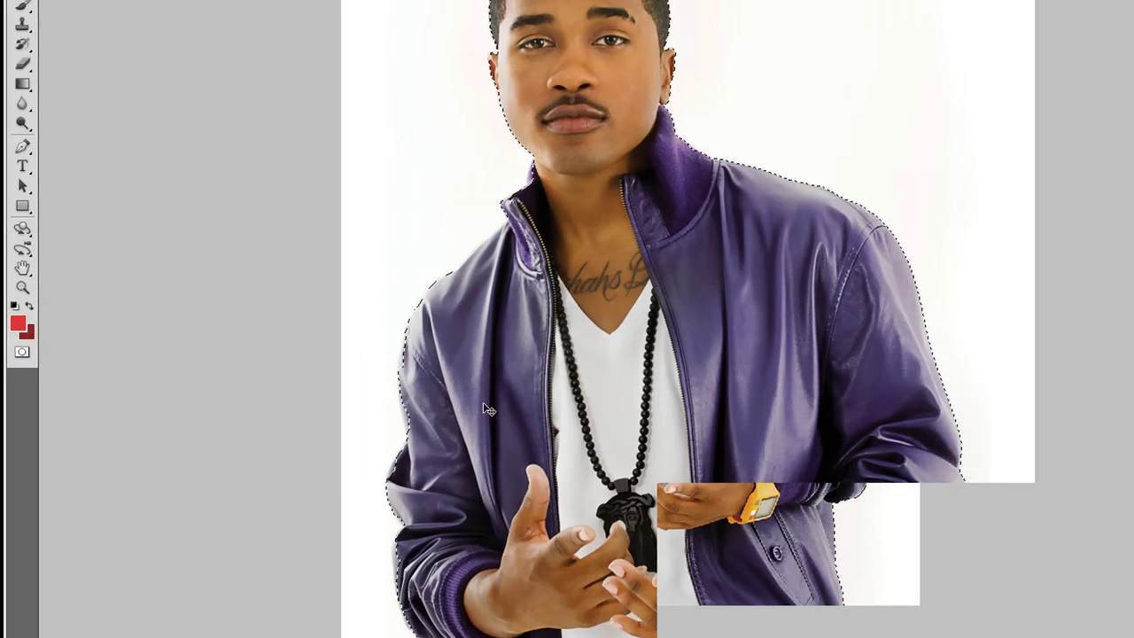
pyautogui.hotkey('ctrl', '+')
# Reduce the Quick Selection brush size (Größe) to 38 px
pyautogui.scroll(-2, 161, 106)
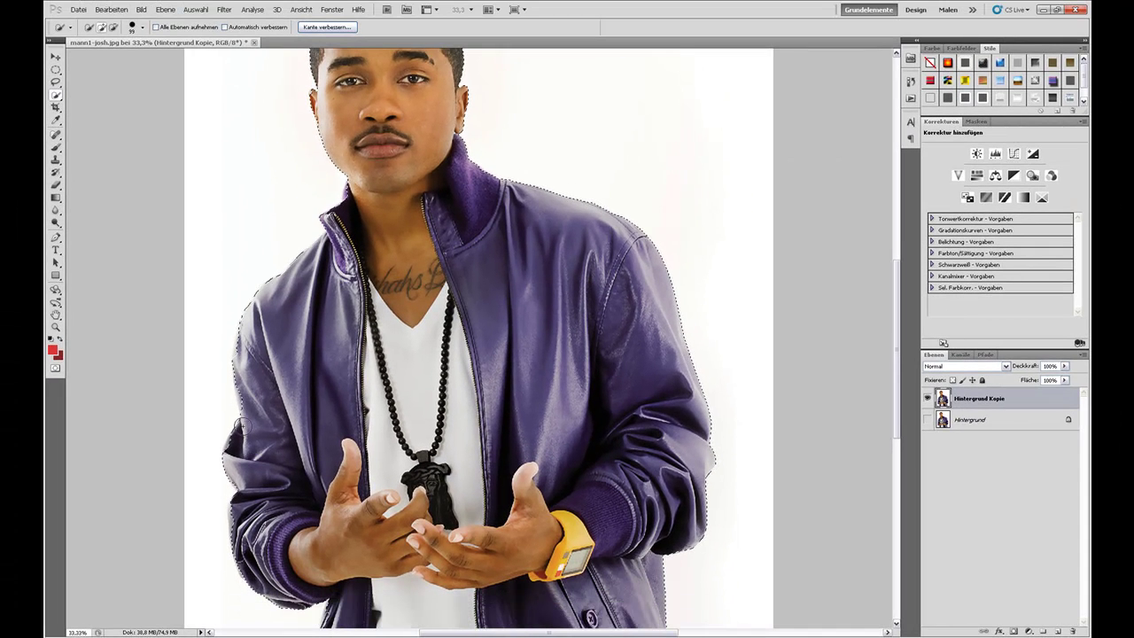
pyautogui.rightClick(217, 184)
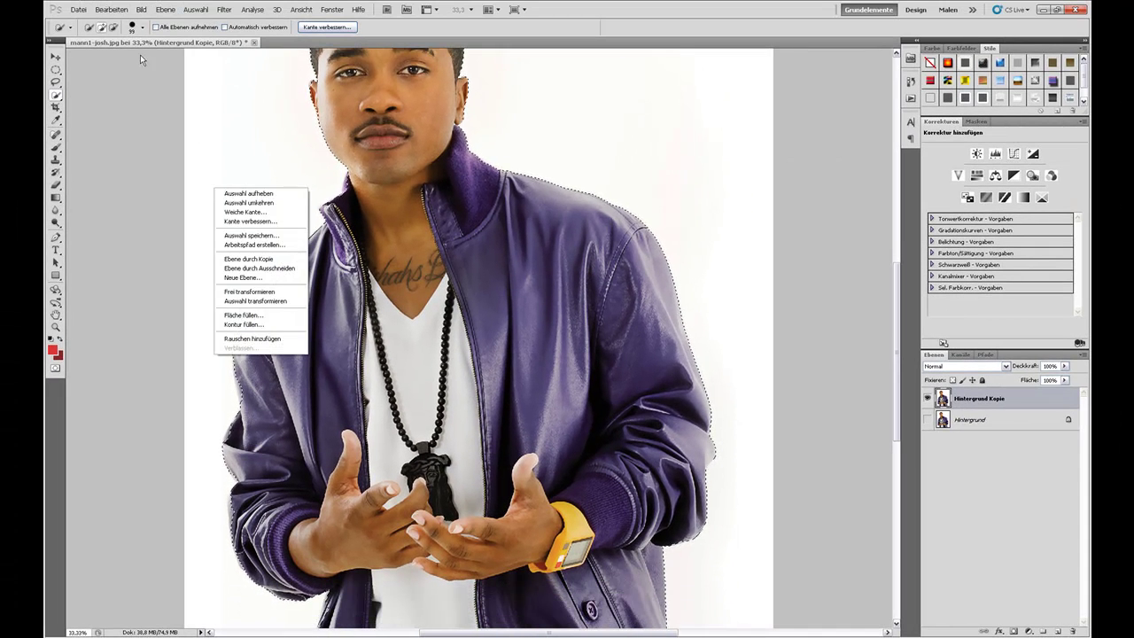
pyautogui.click(135, 31)
pyautogui.click(135, 30)
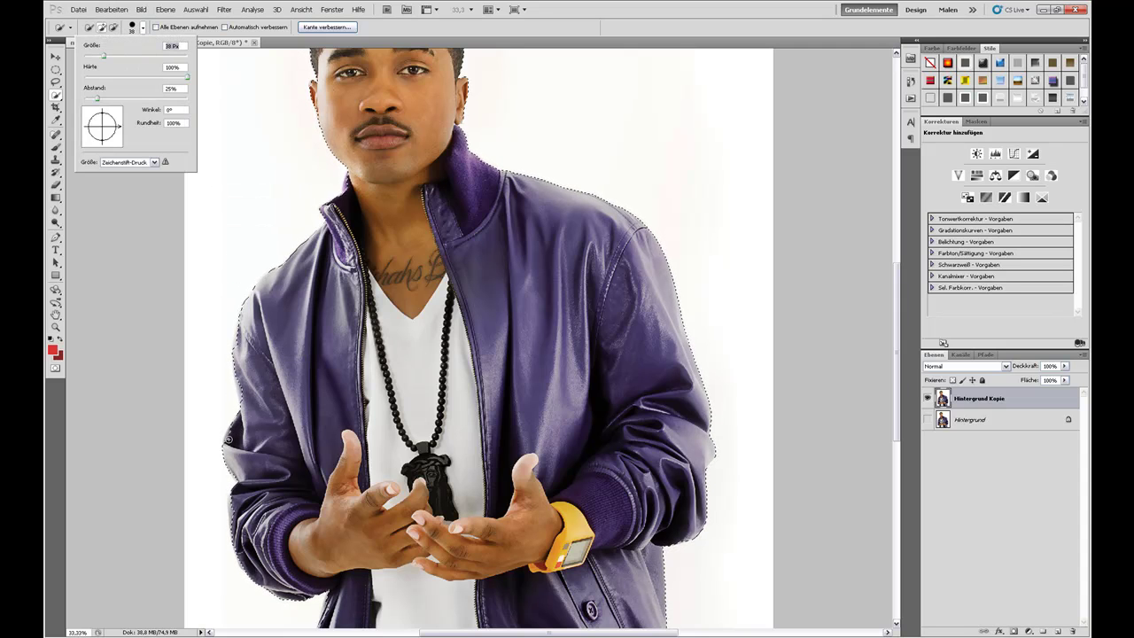
pyautogui.click(228, 435)
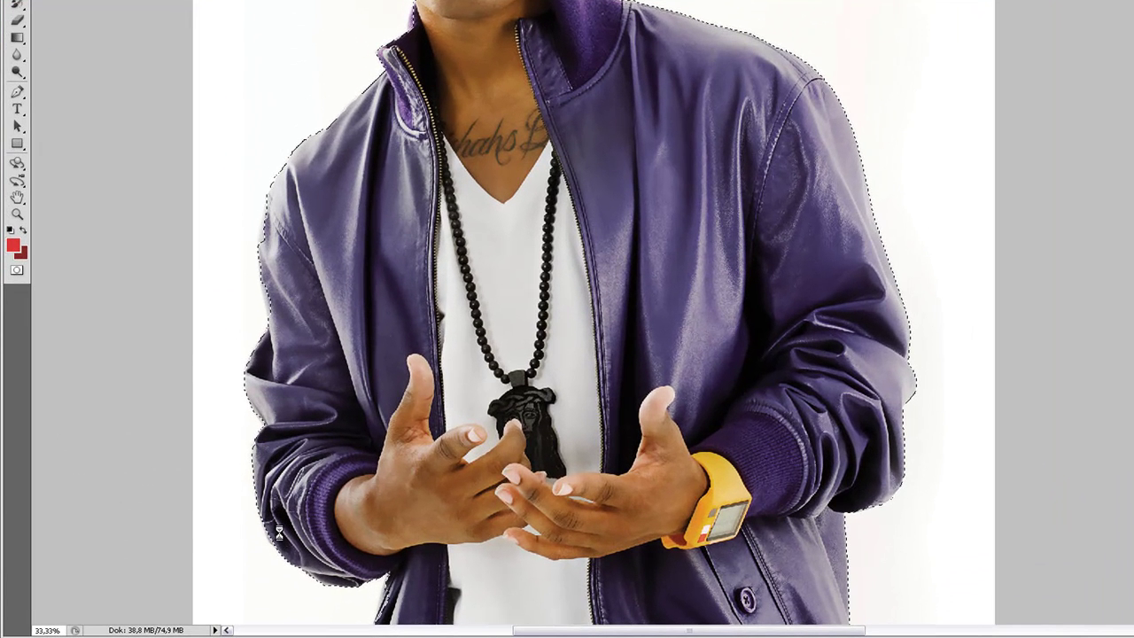
# Scroll around to inspect the selection edge from head to hands, then zoom out
pyautogui.scroll(-3, 447, 592)
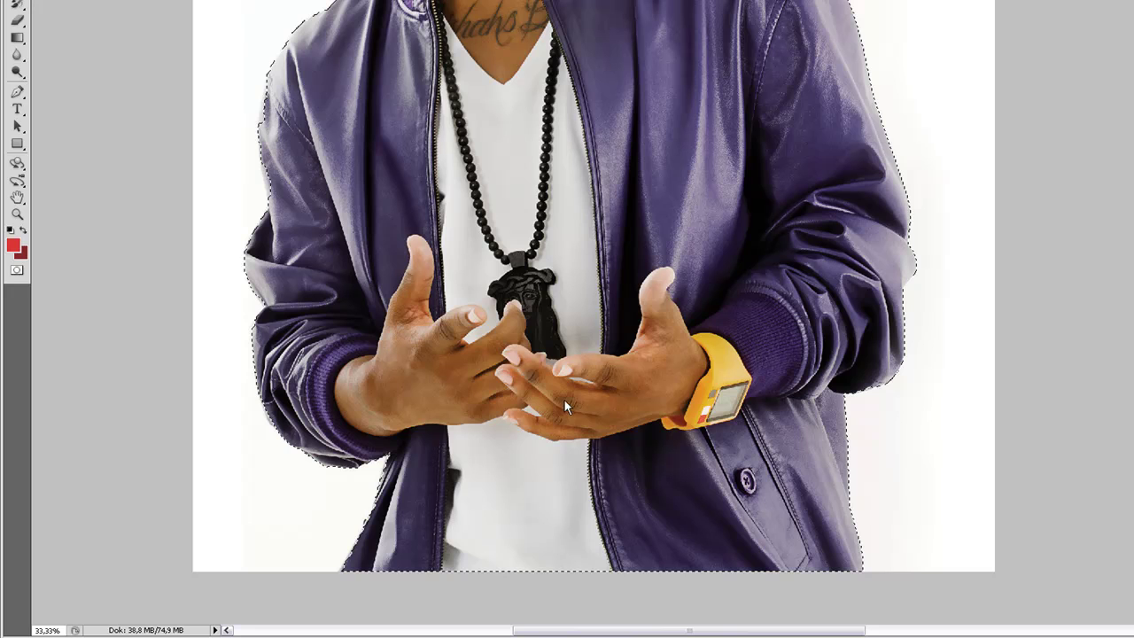
pyautogui.scroll(3, 428, 280)
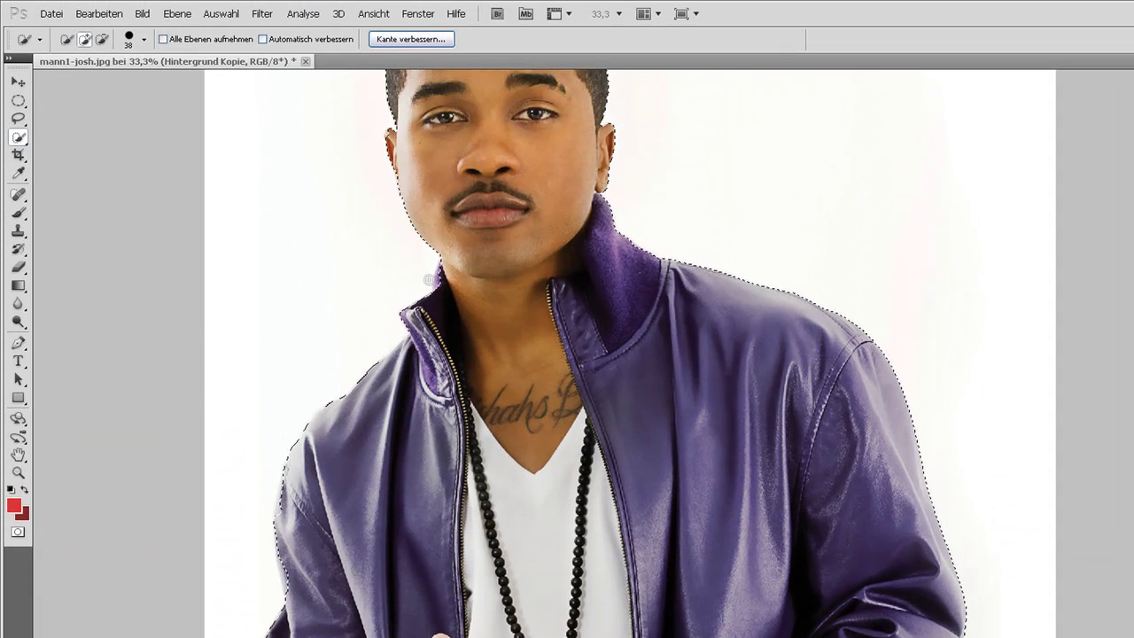
pyautogui.scroll(2, 429, 280)
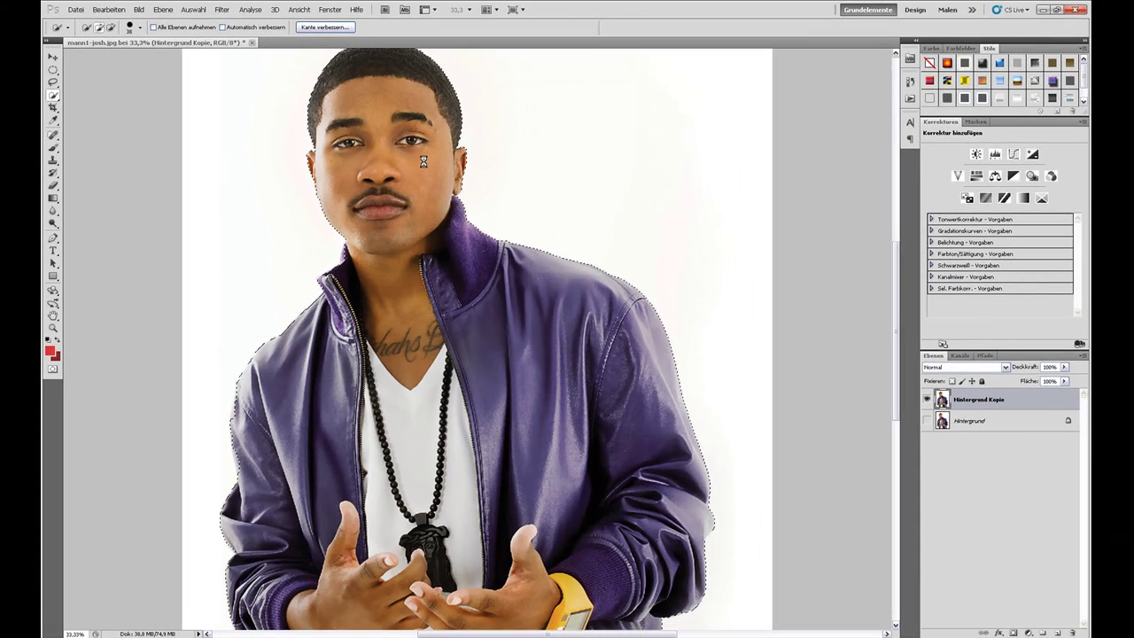
pyautogui.scroll(1, 345, 120)
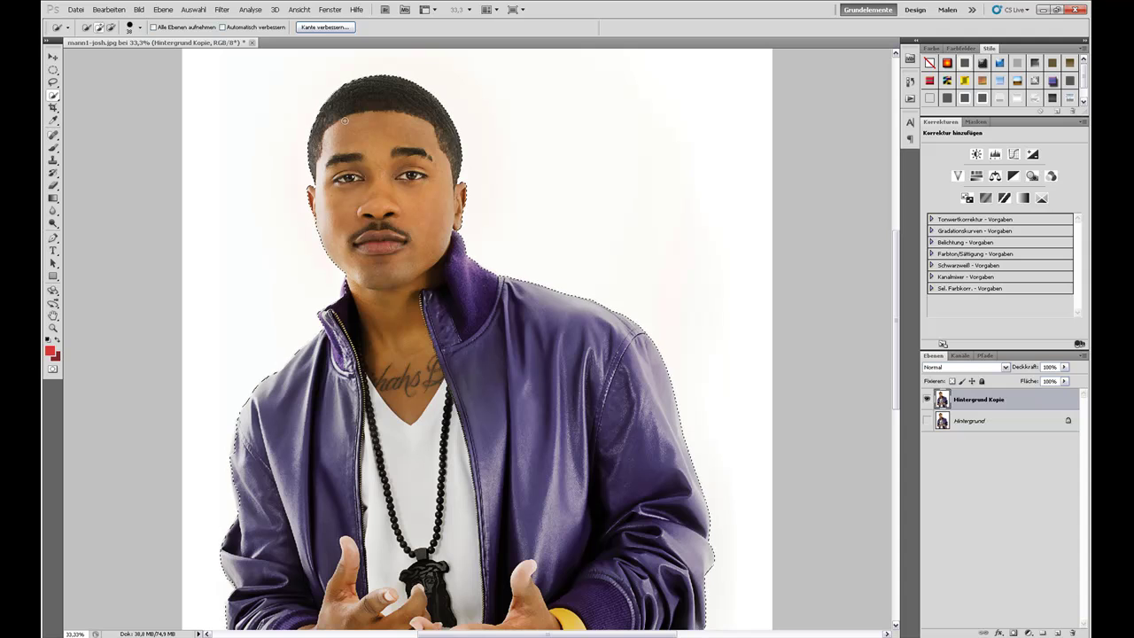
pyautogui.scroll(-1, 372, 195)
pyautogui.scroll(-1, 397, 256)
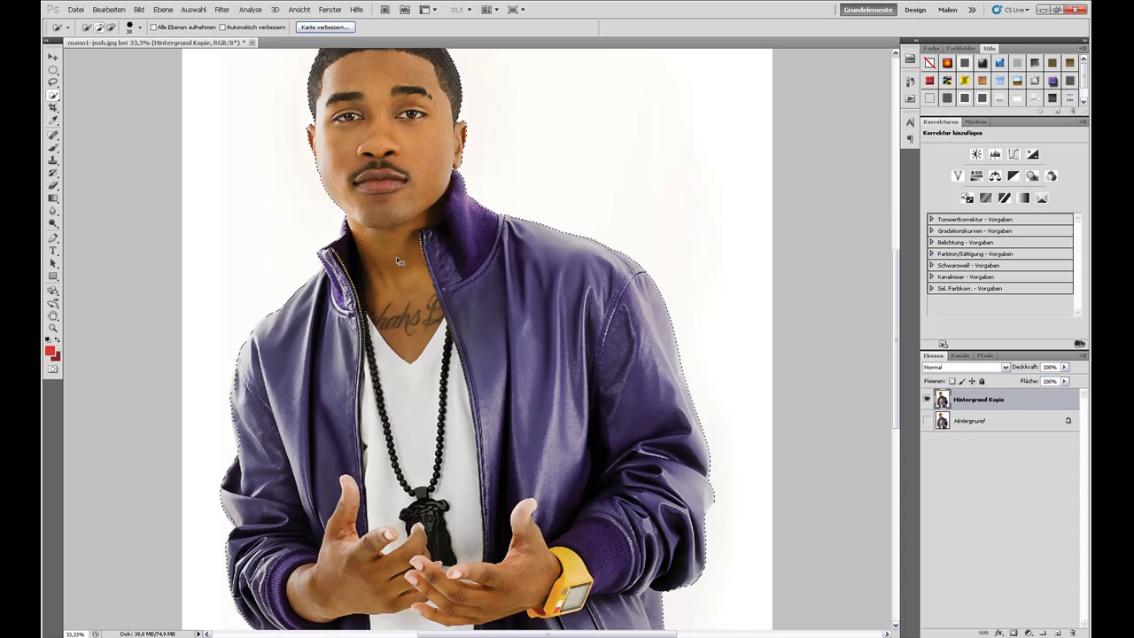
pyautogui.hotkey('ctrl', '-')
pyautogui.hotkey('ctrl', '-')
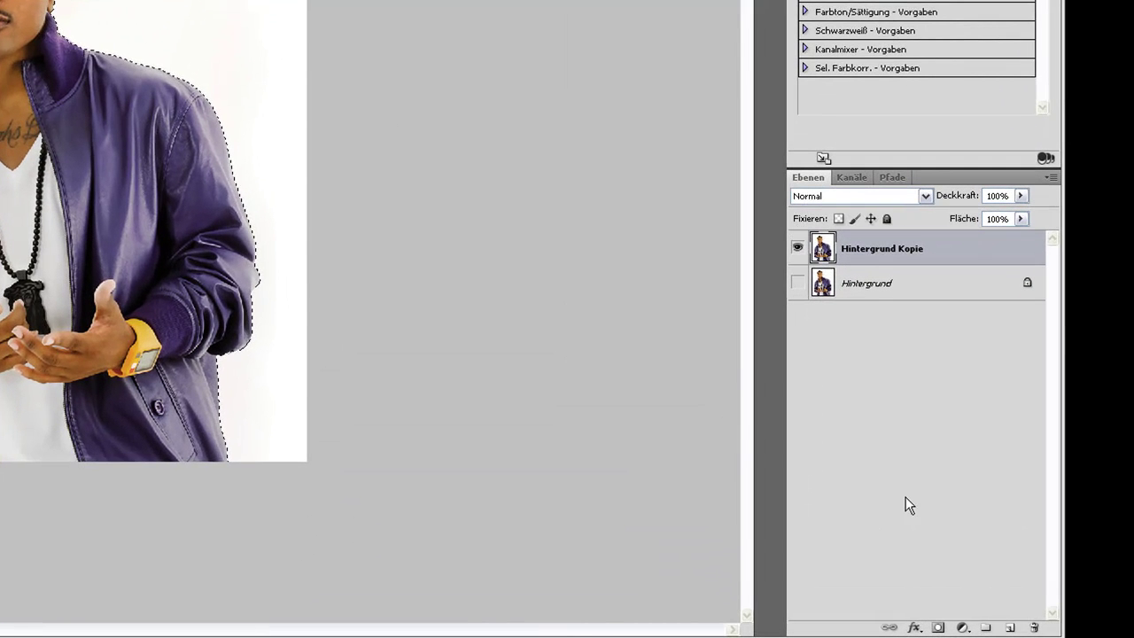
# Add a layer mask to Hintergrund Kopie, comparing against the original Hintergrund layer's visibility
pyautogui.click(940, 629)
pyautogui.click(798, 248)
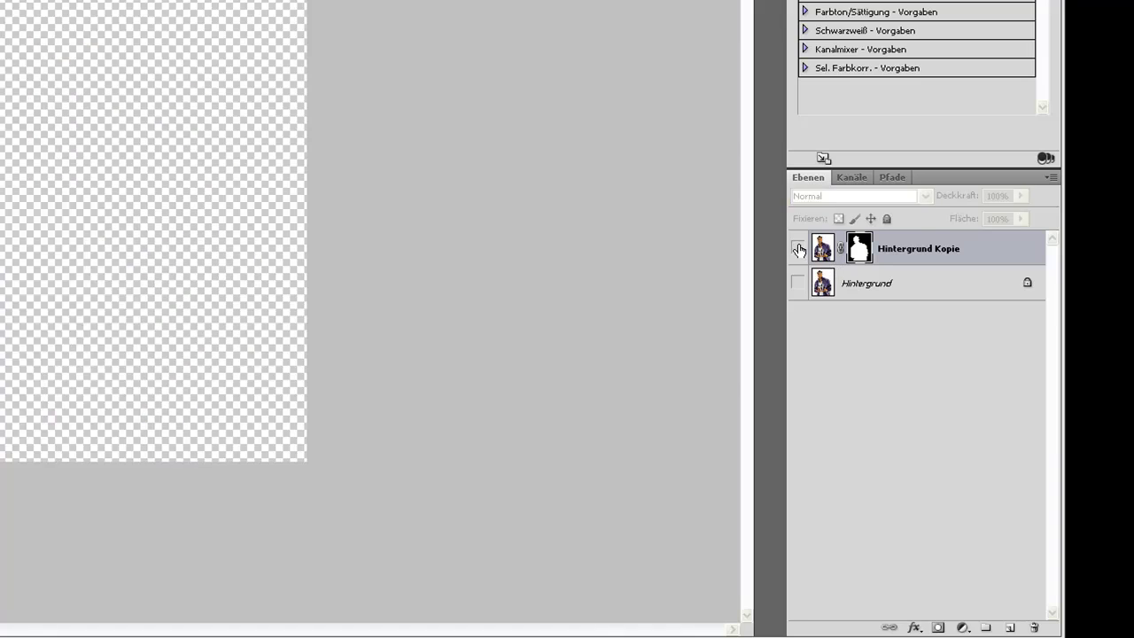
pyautogui.click(798, 248)
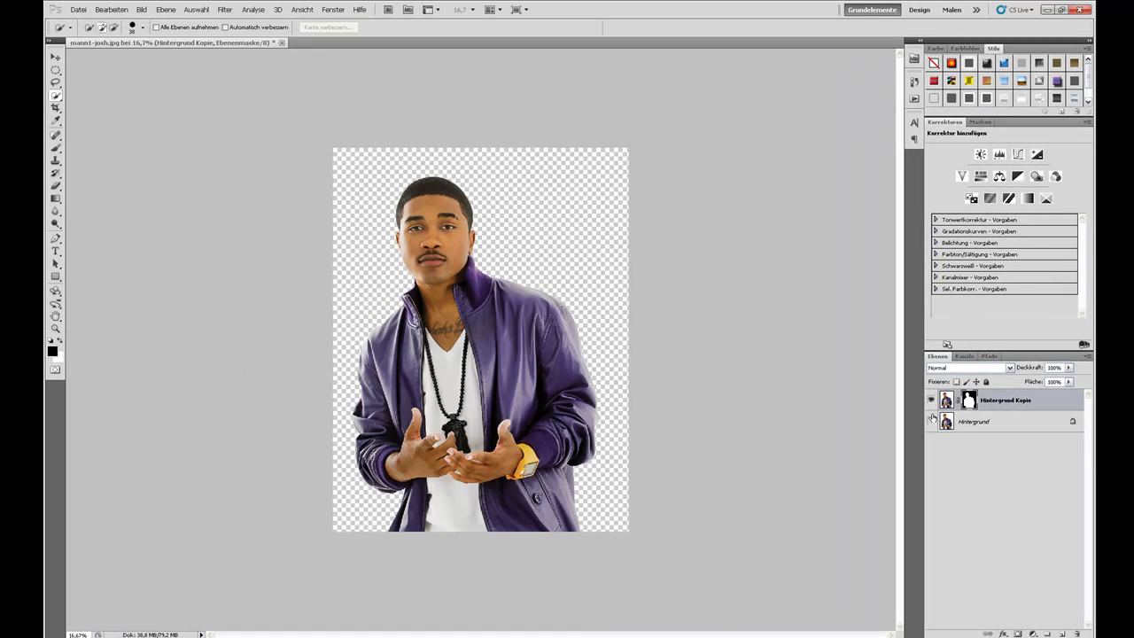
pyautogui.click(931, 422)
pyautogui.click(932, 422)
pyautogui.click(931, 422)
pyautogui.click(931, 422)
pyautogui.click(932, 421)
pyautogui.click(931, 422)
pyautogui.click(56, 56)
pyautogui.click(165, 10)
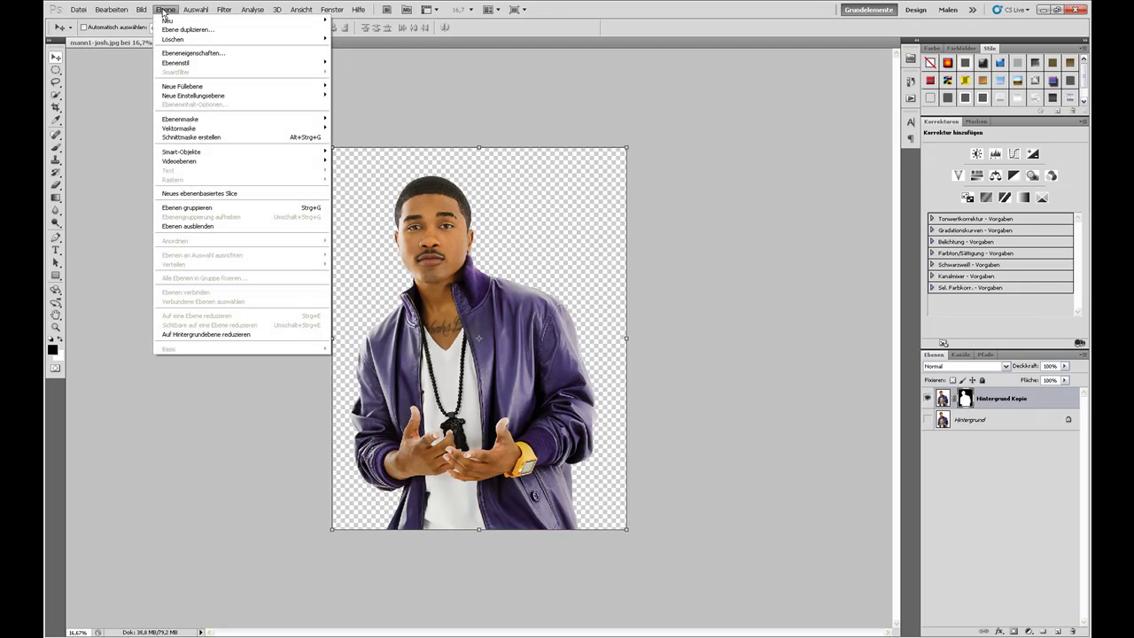
# Create a saturated dark blue solid colour fill layer, Farbfüllung 1
pyautogui.moveTo(239, 86)
pyautogui.click(355, 86)
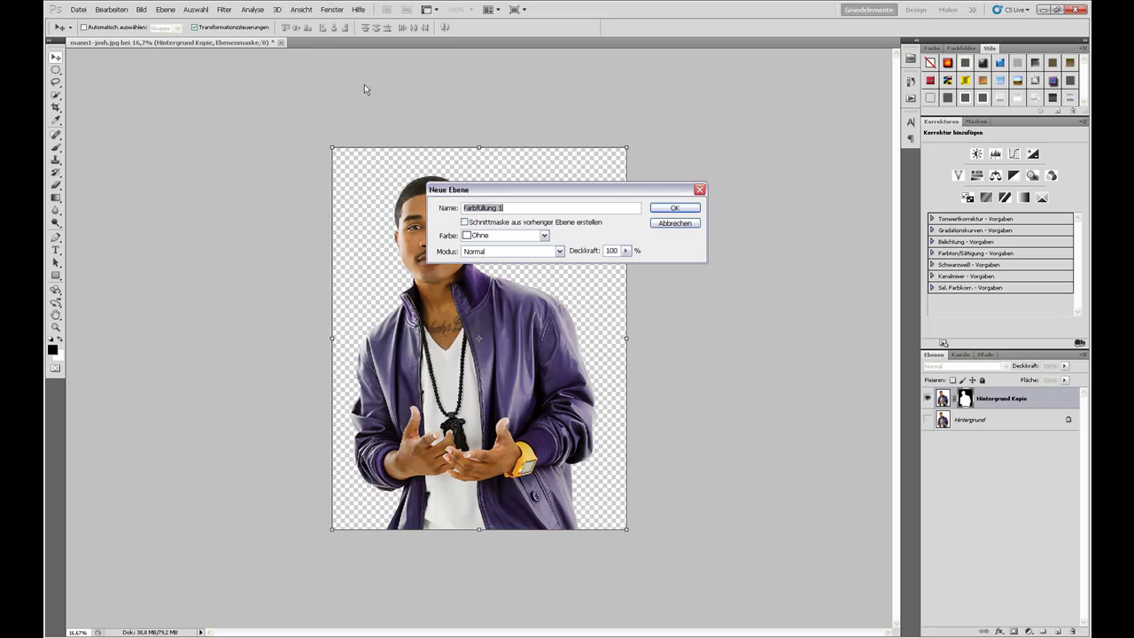
pyautogui.click(674, 207)
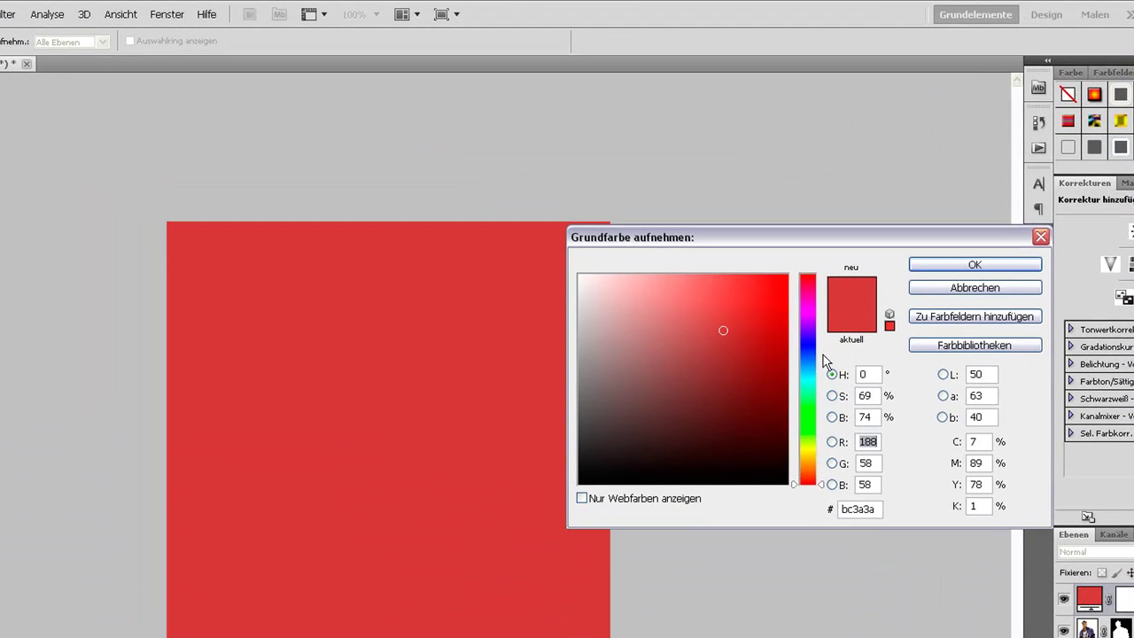
pyautogui.moveTo(823, 359); pyautogui.dragTo(820, 370)
pyautogui.moveTo(768, 345); pyautogui.dragTo(767, 347)
pyautogui.click(946, 263)
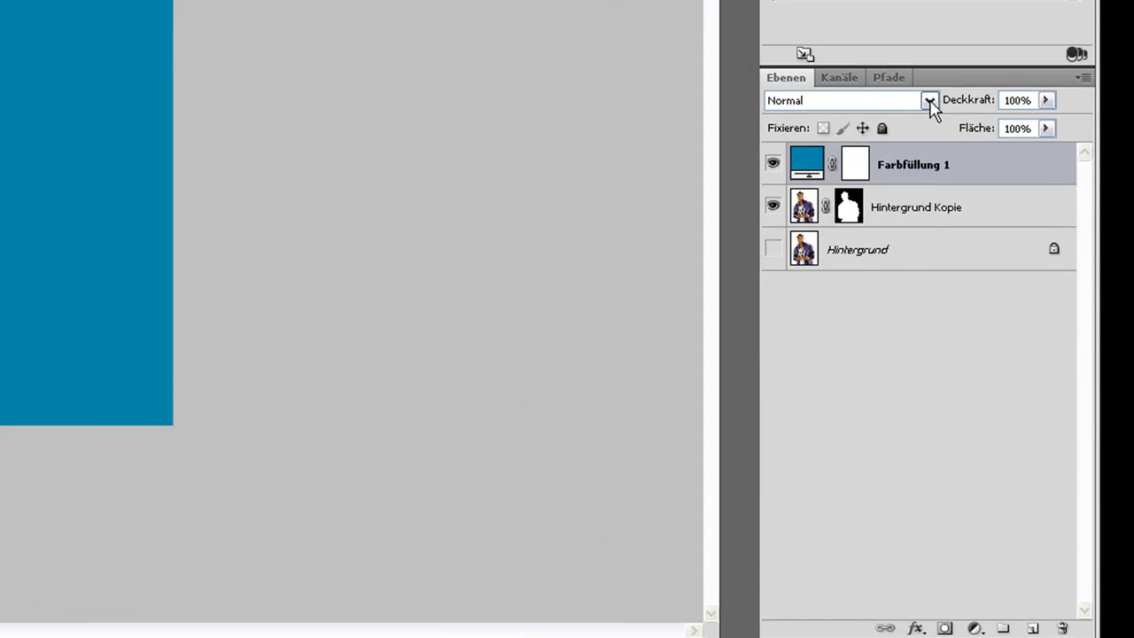
# Set Farbfüllung 1 to Farbe blend mode and move it below Hintergrund Kopie
pyautogui.click(930, 101)
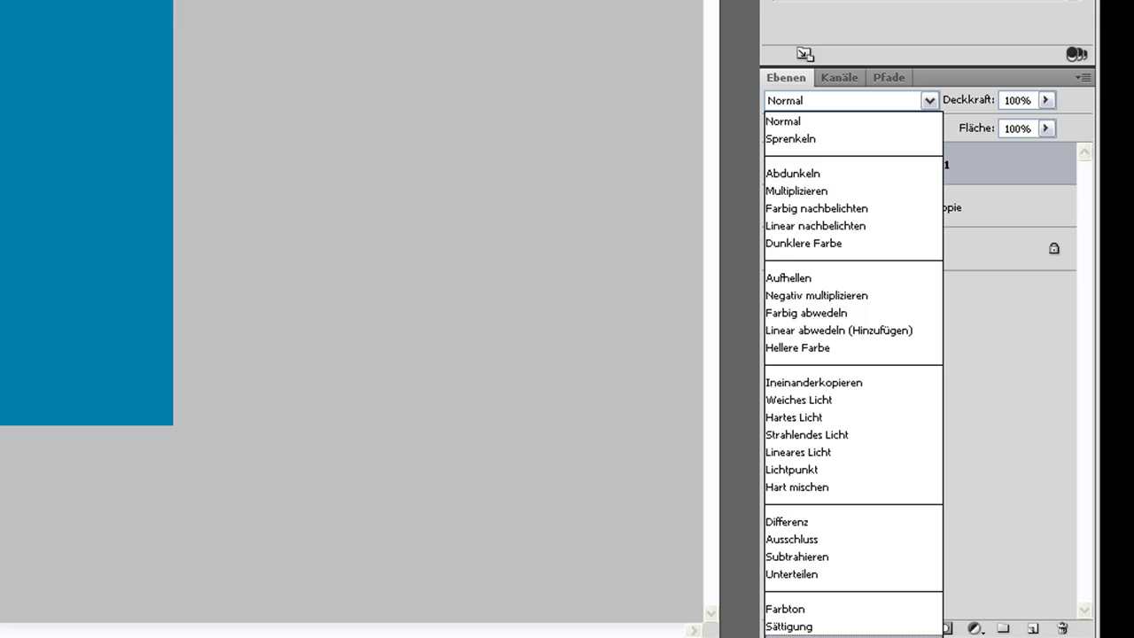
pyautogui.click(787, 636)
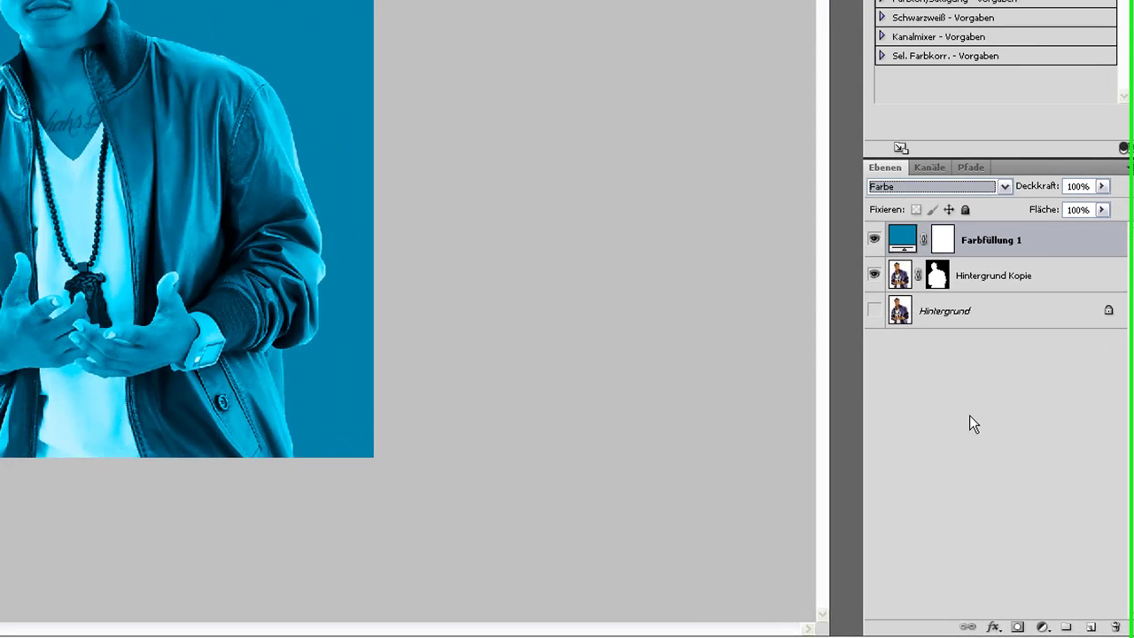
pyautogui.moveTo(1035, 250); pyautogui.dragTo(1028, 310)
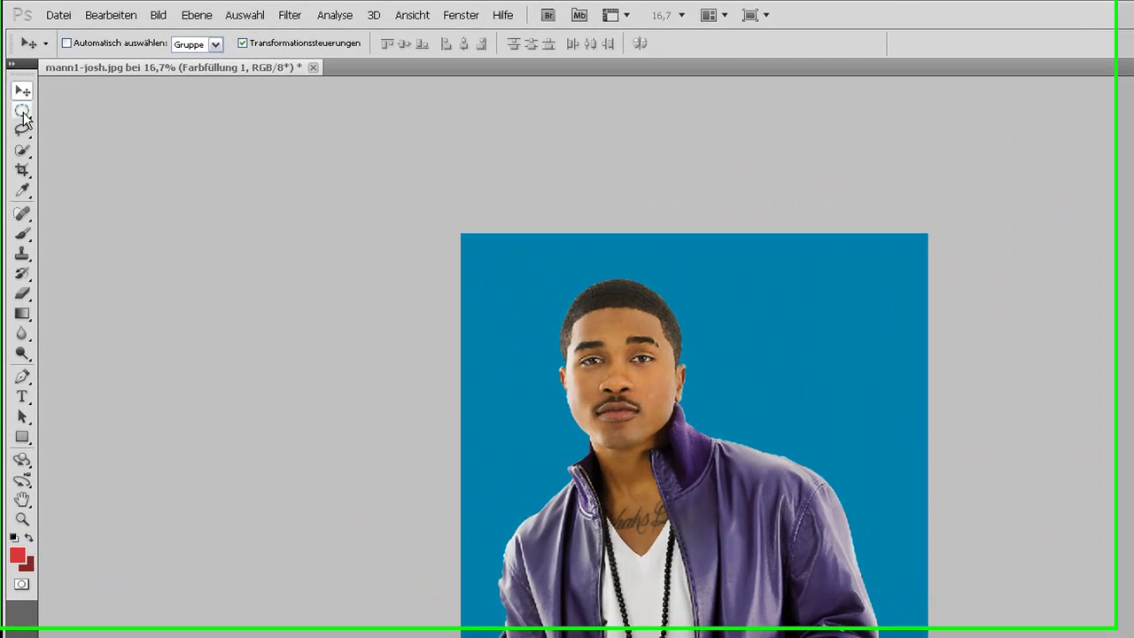
# Draw an elliptical marquee around the man's head and position it
pyautogui.click(57, 72)
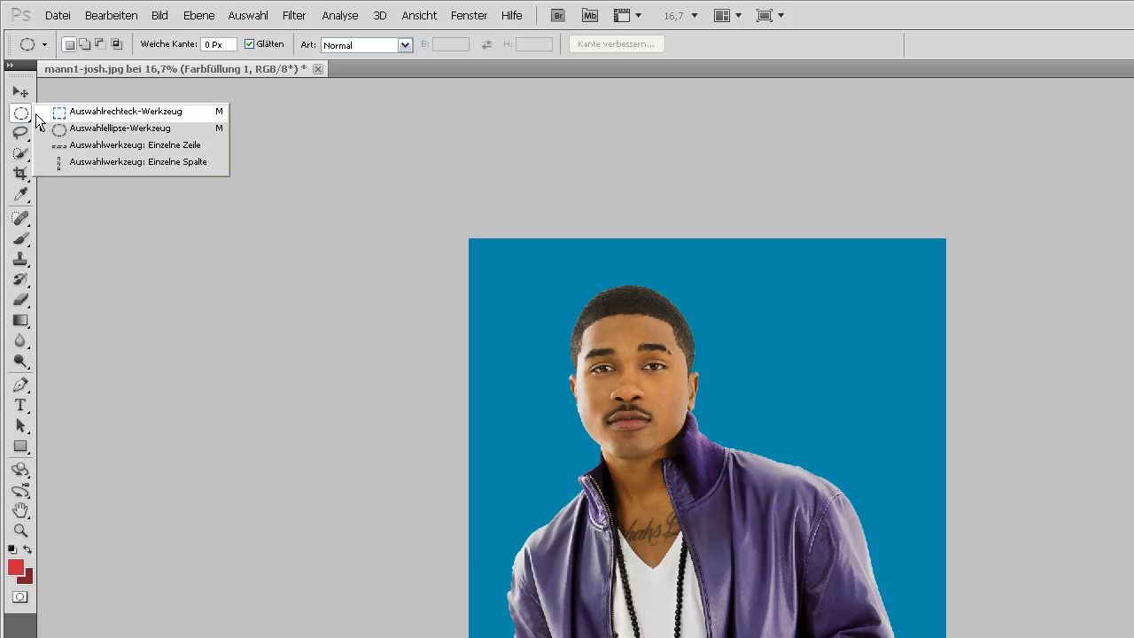
pyautogui.click(88, 128)
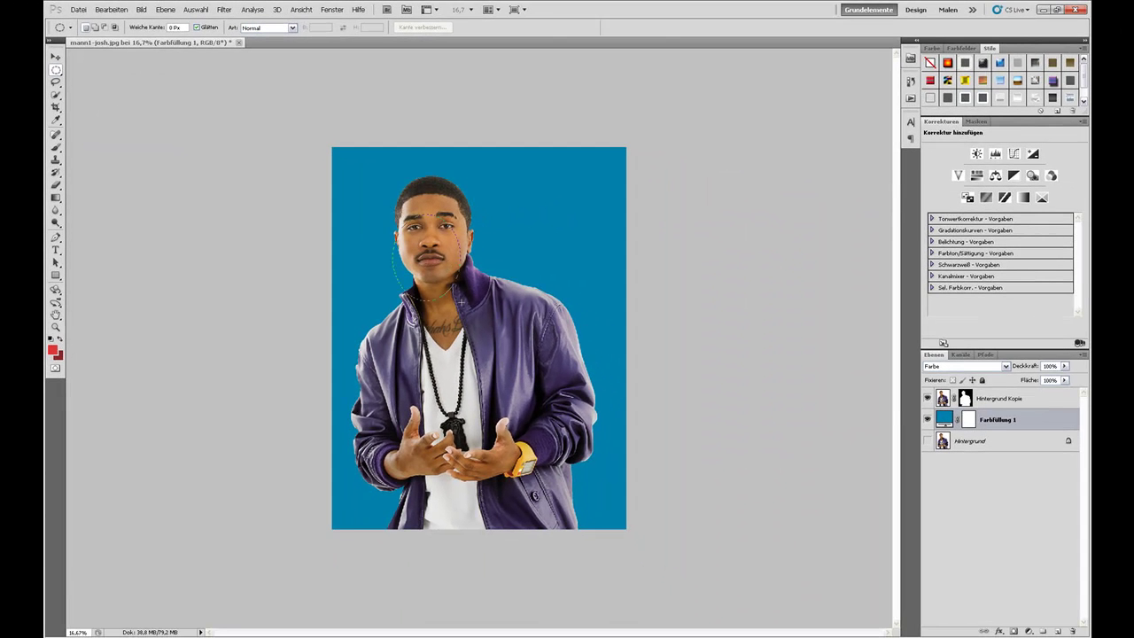
pyautogui.moveTo(557, 394); pyautogui.dragTo(577, 404)
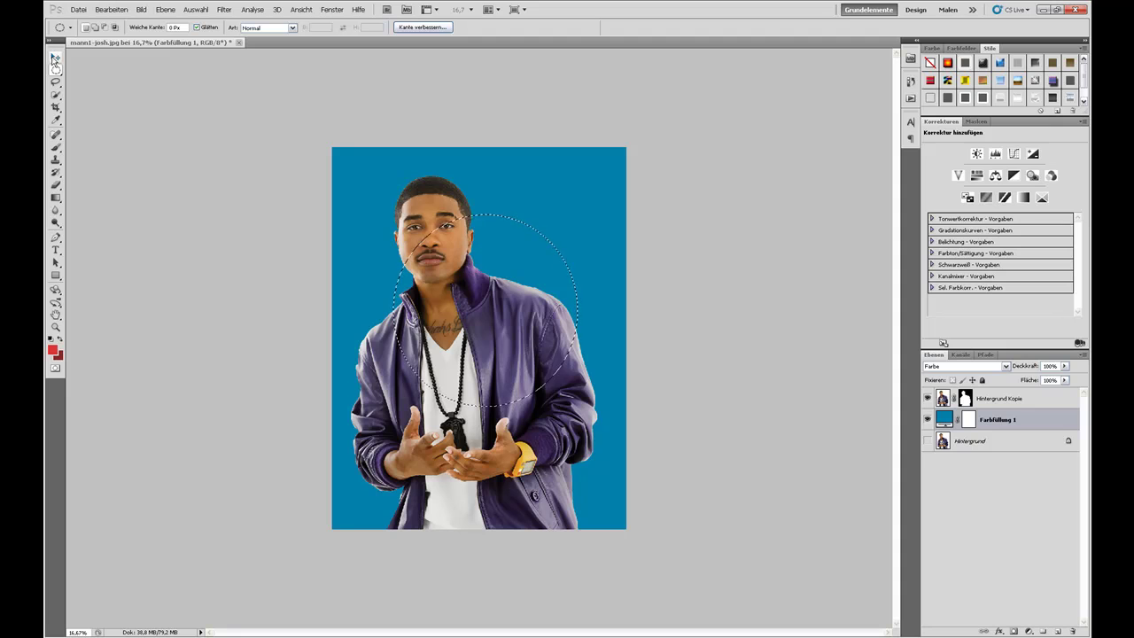
pyautogui.press('v')
pyautogui.moveTo(452, 222); pyautogui.dragTo(435, 225)
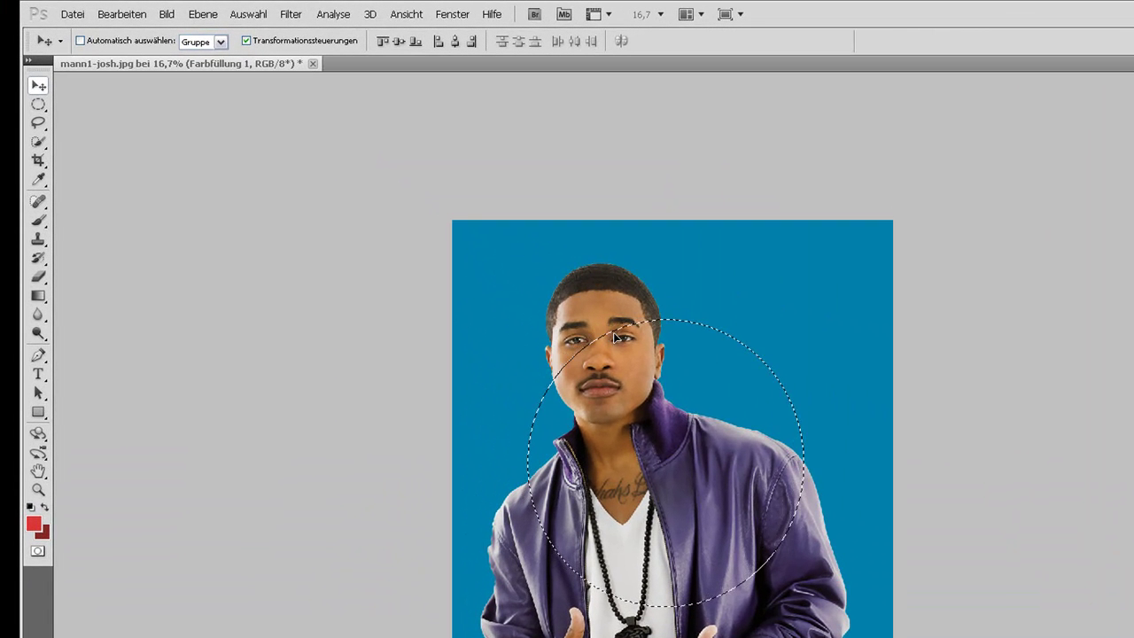
pyautogui.moveTo(551, 299); pyautogui.dragTo(559, 302)
# Feather the ellipse by 250 px (Weiche Kante) and add a Levels adjustment
pyautogui.click(250, 14)
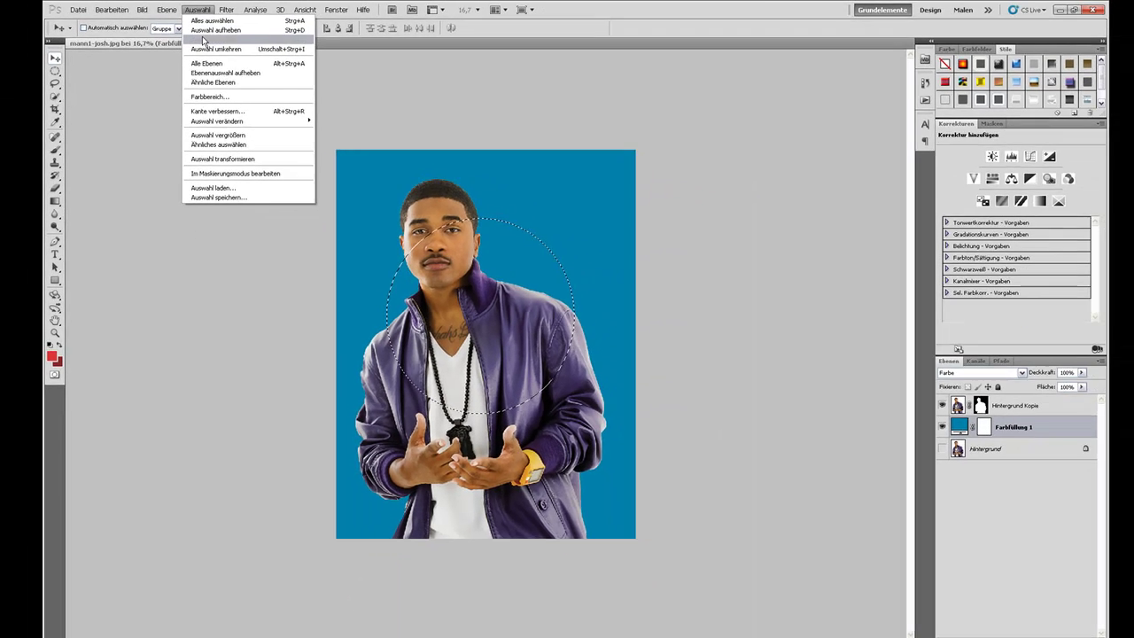
pyautogui.moveTo(279, 192)
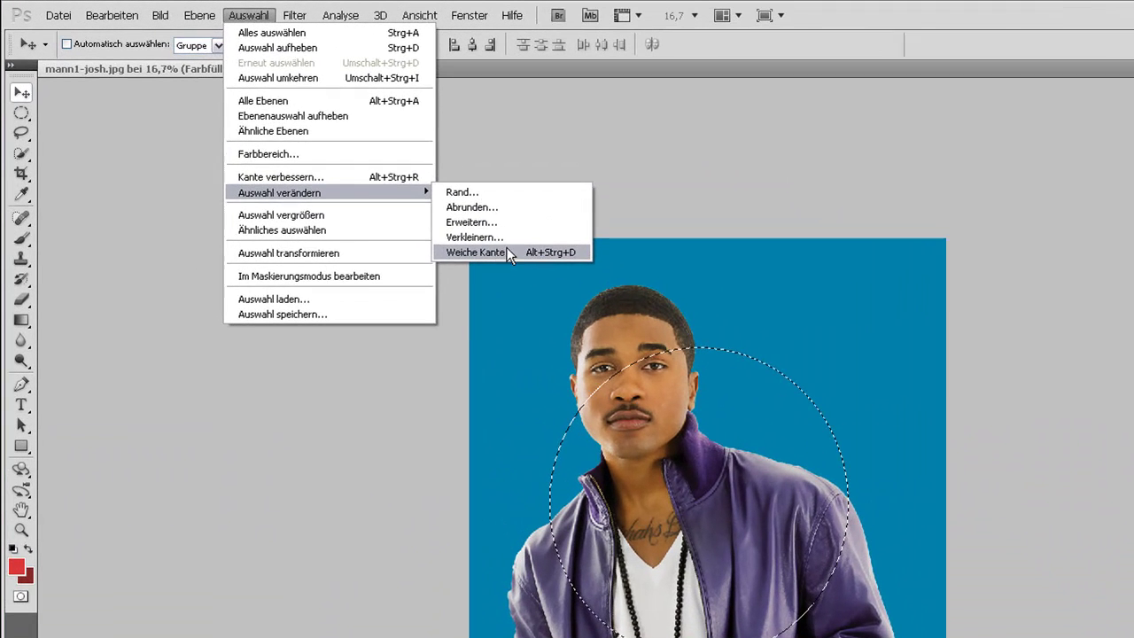
pyautogui.click(514, 251)
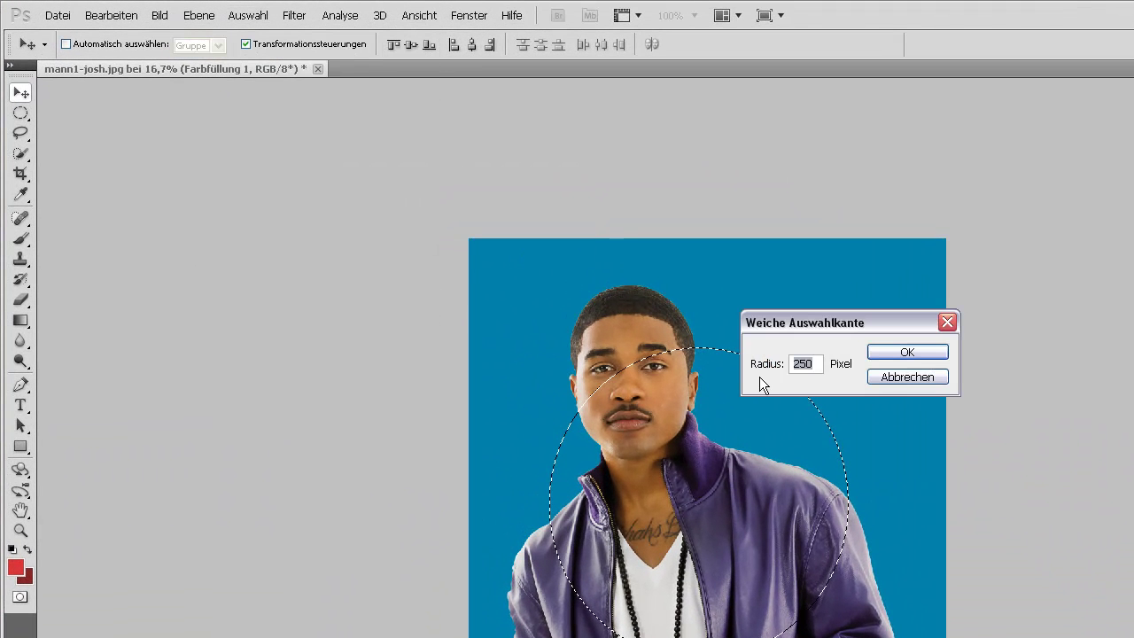
pyautogui.click(898, 354)
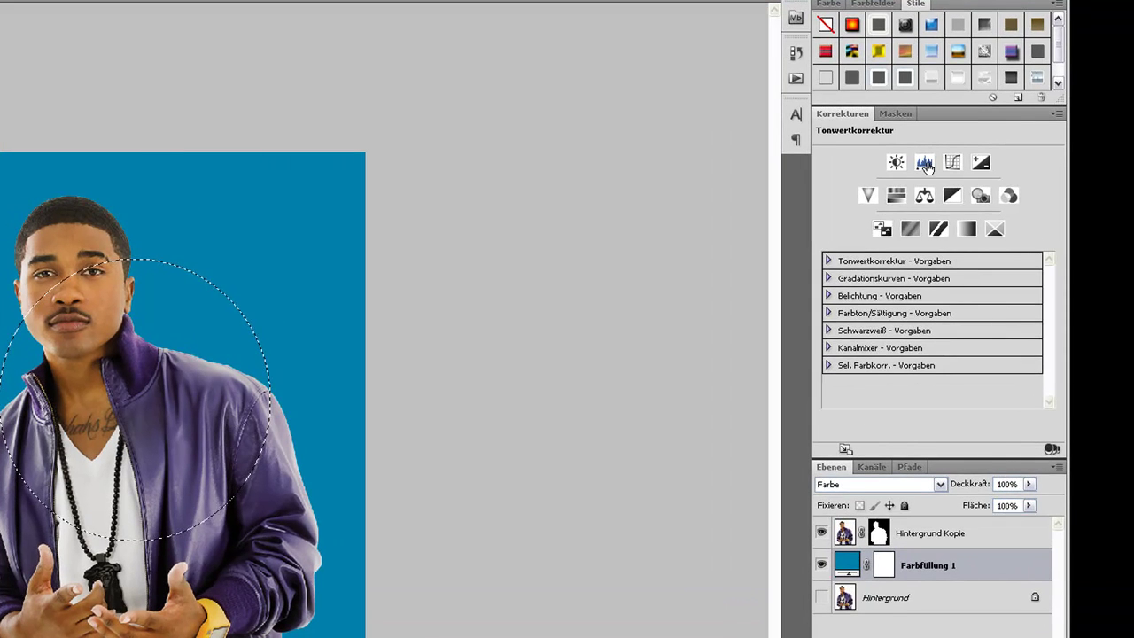
pyautogui.click(925, 164)
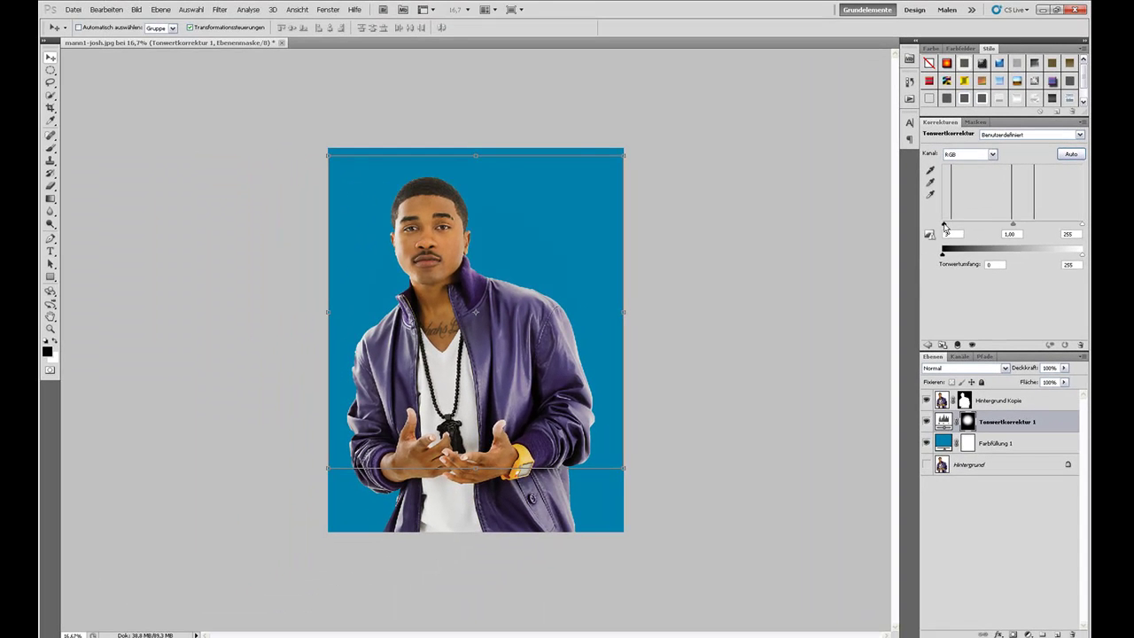
# Set the Levels input sliders to 0, 3,81 and 101 for a bright cyan glow
pyautogui.moveTo(952, 224)
pyautogui.mouseDown()
pyautogui.moveTo(974, 228)
pyautogui.moveTo(922, 228)
pyautogui.mouseUp()
pyautogui.moveTo(1014, 227)
pyautogui.mouseDown()
pyautogui.moveTo(940, 228)
pyautogui.moveTo(949, 229)
pyautogui.mouseUp()
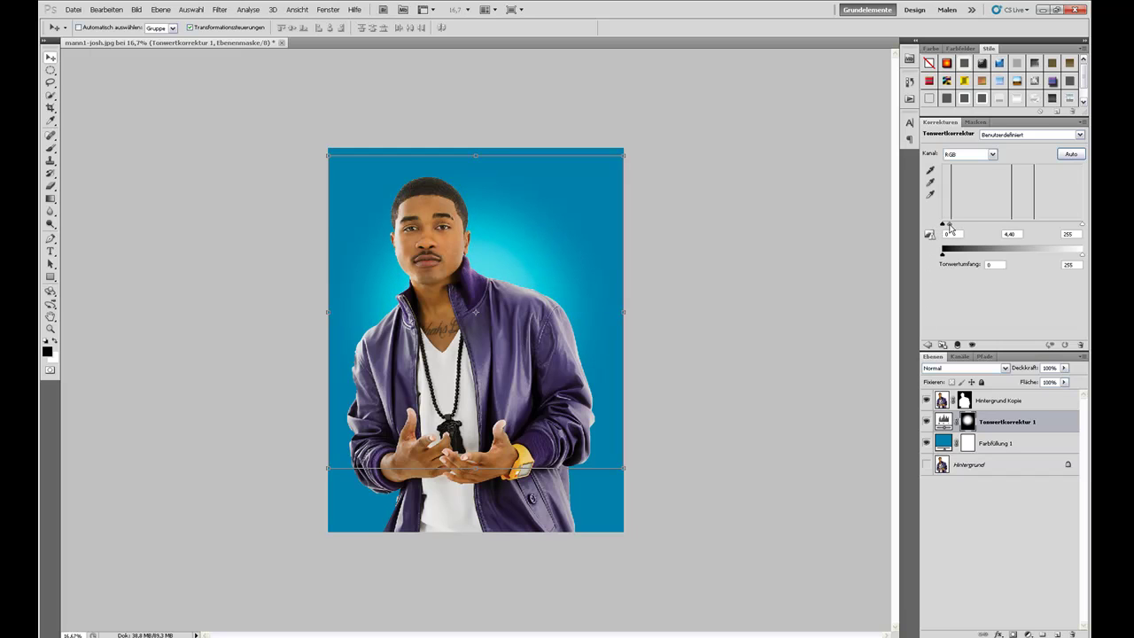
pyautogui.moveTo(950, 229); pyautogui.dragTo(954, 229)
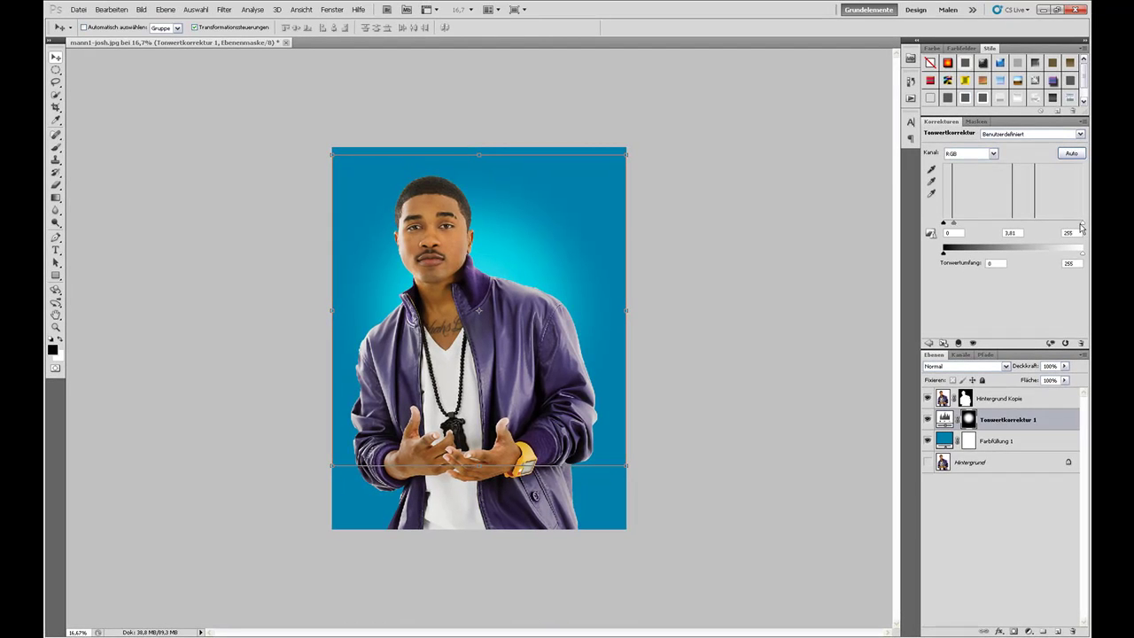
pyautogui.moveTo(1048, 227)
pyautogui.mouseDown()
pyautogui.moveTo(969, 228)
pyautogui.moveTo(1009, 228)
pyautogui.moveTo(999, 226)
pyautogui.mouseUp()
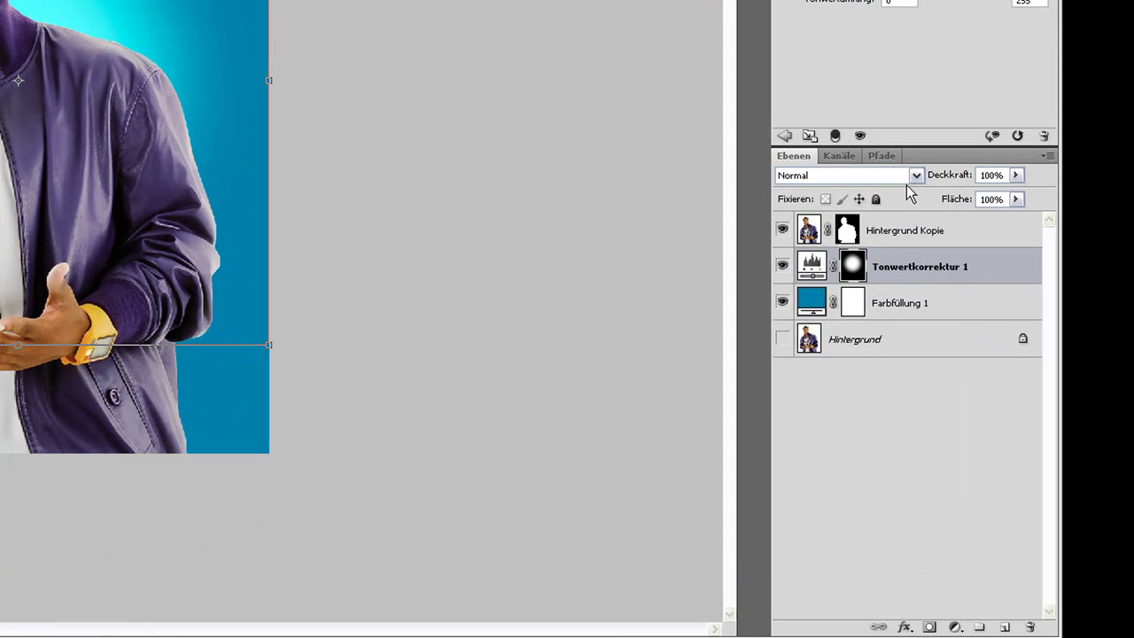
# Set Tonwertkorrektur 1 to Luminanz blending and output levels to 19–255
pyautogui.click(916, 174)
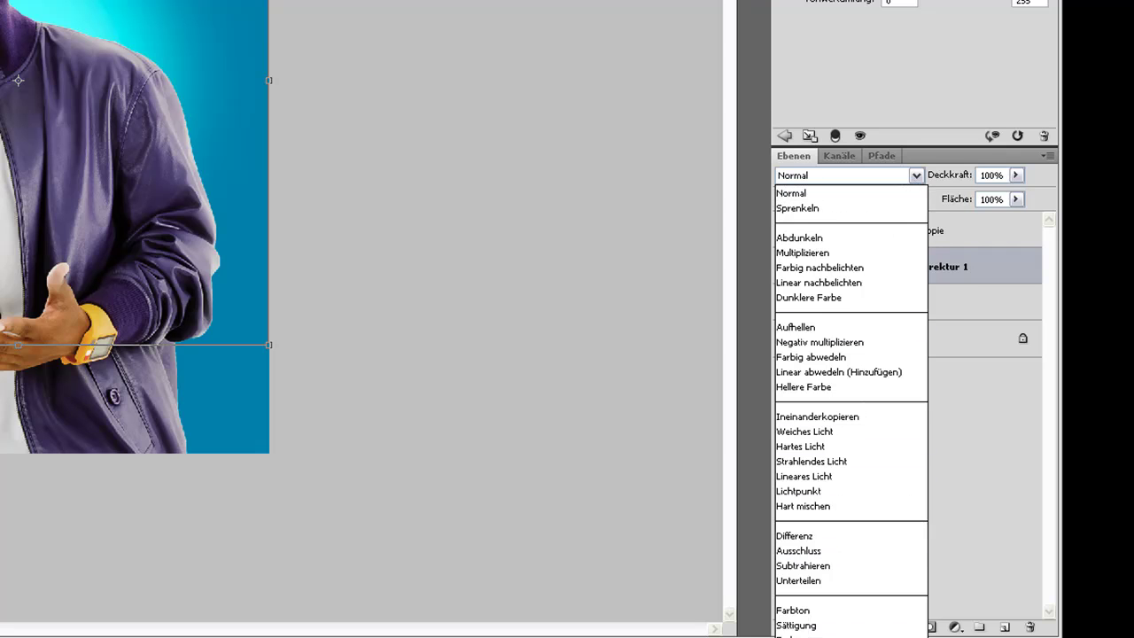
pyautogui.click(798, 634)
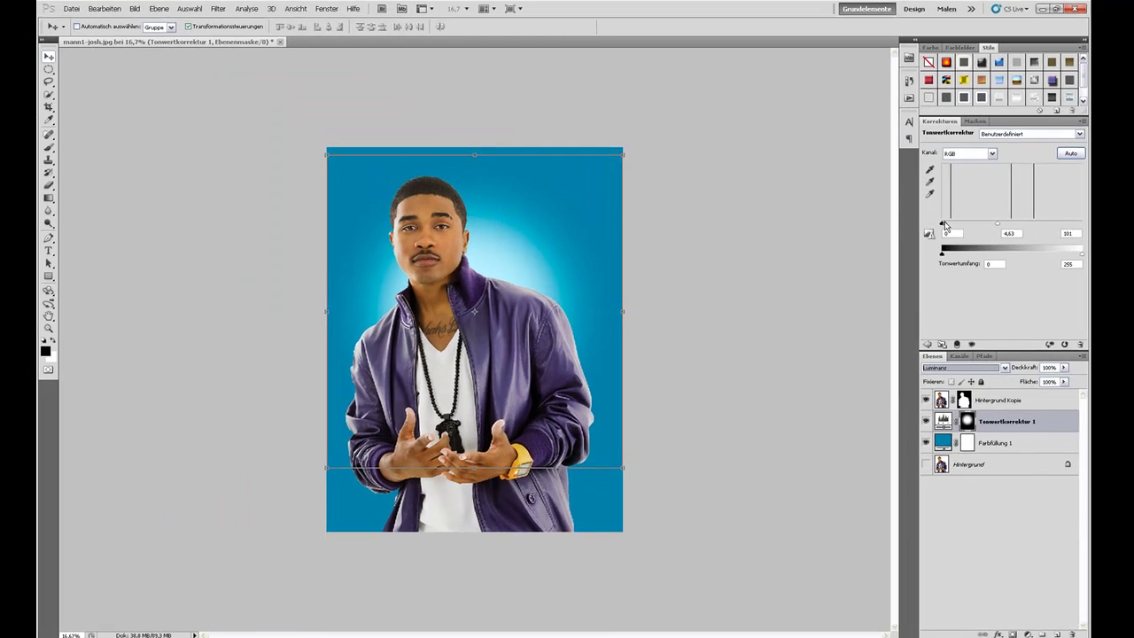
pyautogui.moveTo(1081, 258)
pyautogui.mouseDown()
pyautogui.moveTo(1042, 258)
pyautogui.moveTo(1082, 255)
pyautogui.mouseUp()
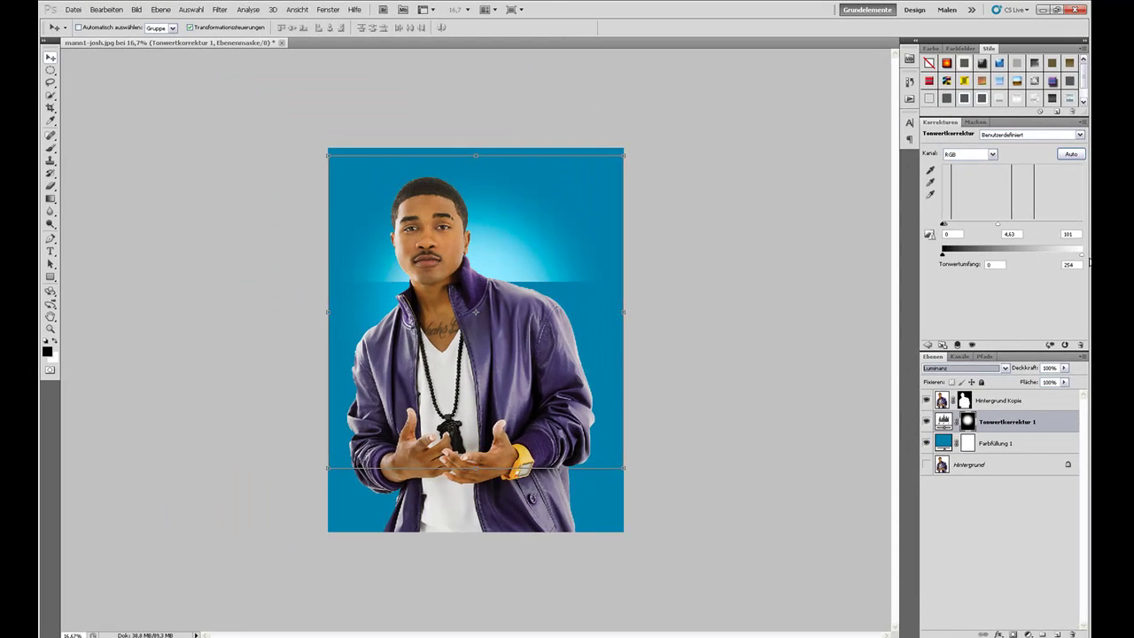
pyautogui.moveTo(967, 256)
pyautogui.mouseDown()
pyautogui.moveTo(1003, 259)
pyautogui.moveTo(968, 256)
pyautogui.mouseUp()
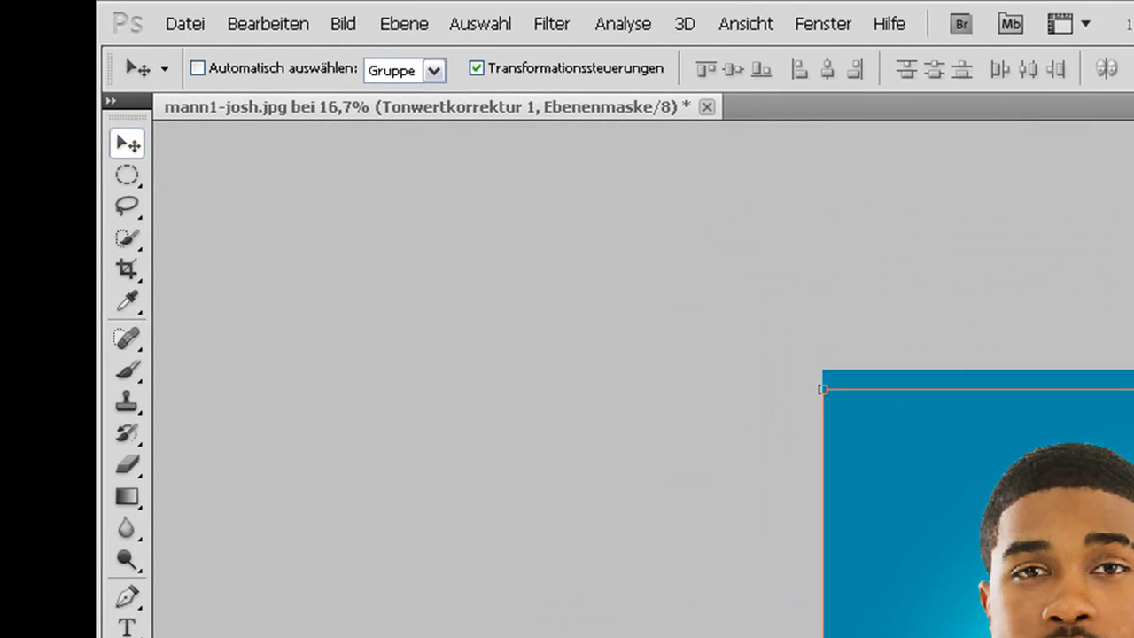
pyautogui.click(127, 176)
pyautogui.rightClick(127, 176)
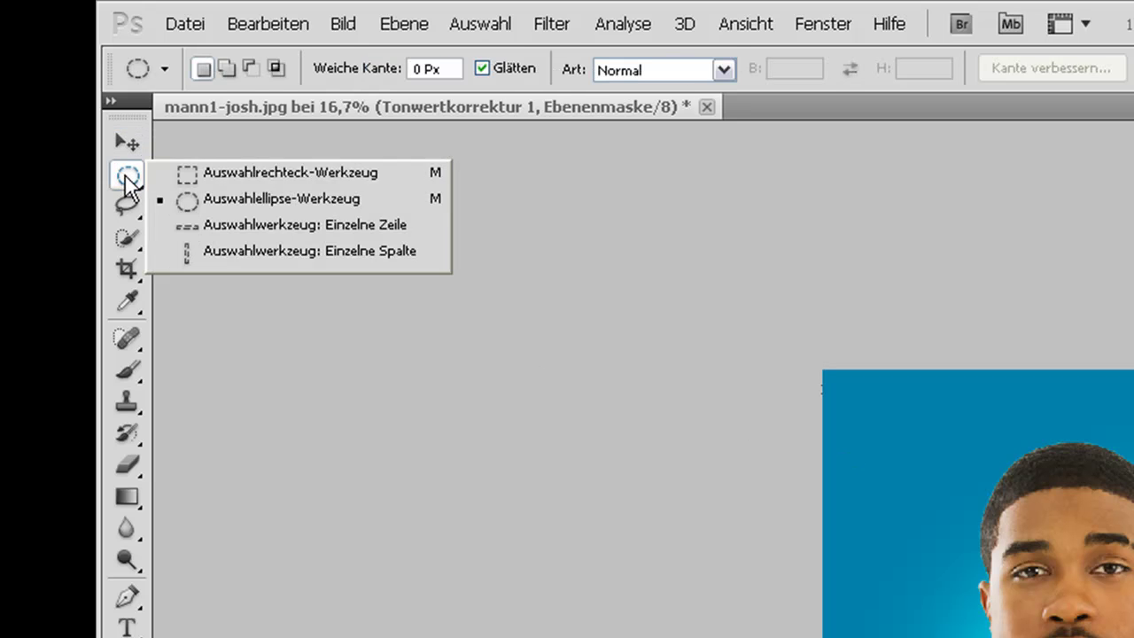
pyautogui.click(237, 199)
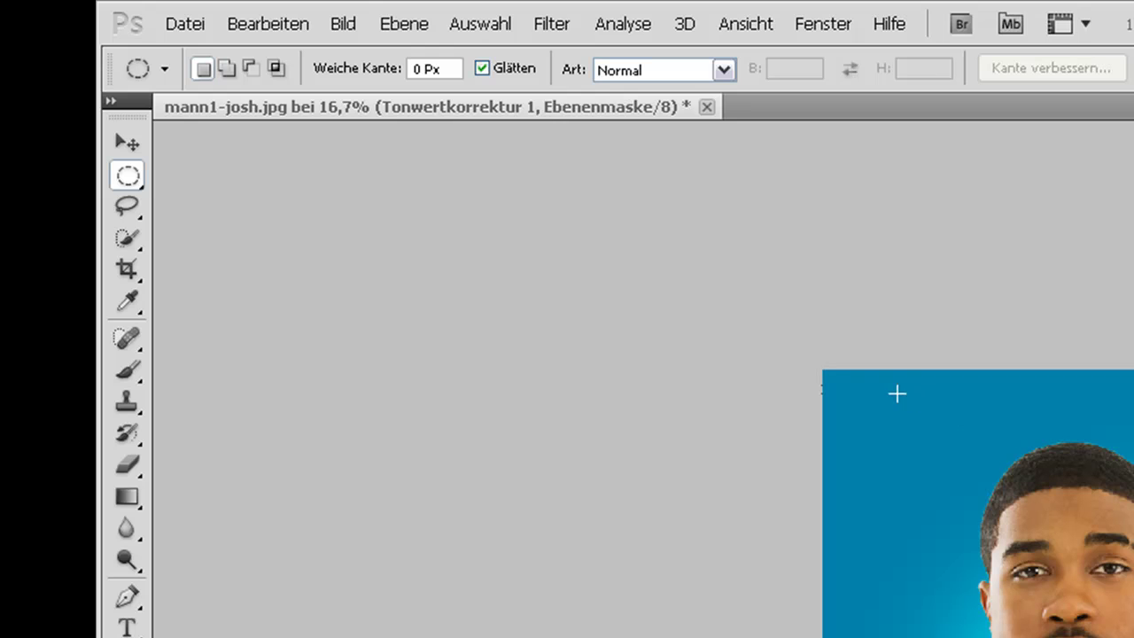
pyautogui.moveTo(886, 376); pyautogui.dragTo(1130, 633)
pyautogui.moveTo(1130, 634); pyautogui.dragTo(1131, 635)
pyautogui.click(129, 143)
pyautogui.moveTo(999, 451)
pyautogui.mouseDown()
pyautogui.moveTo(1028, 509)
pyautogui.moveTo(665, 398)
pyautogui.moveTo(594, 325)
pyautogui.mouseUp()
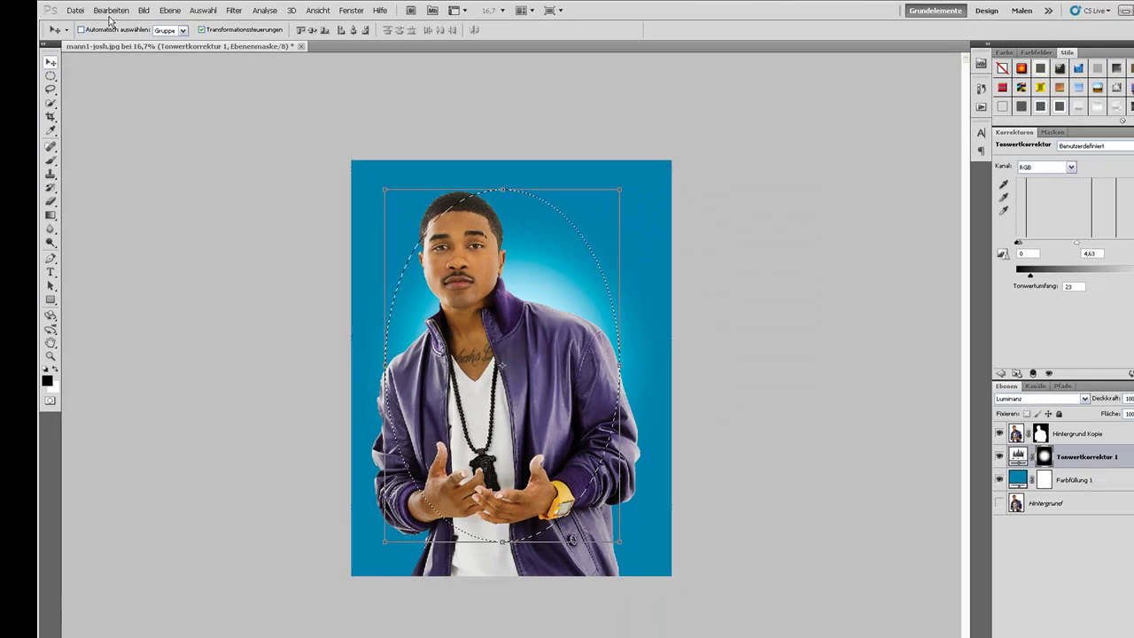
pyautogui.click(112, 10)
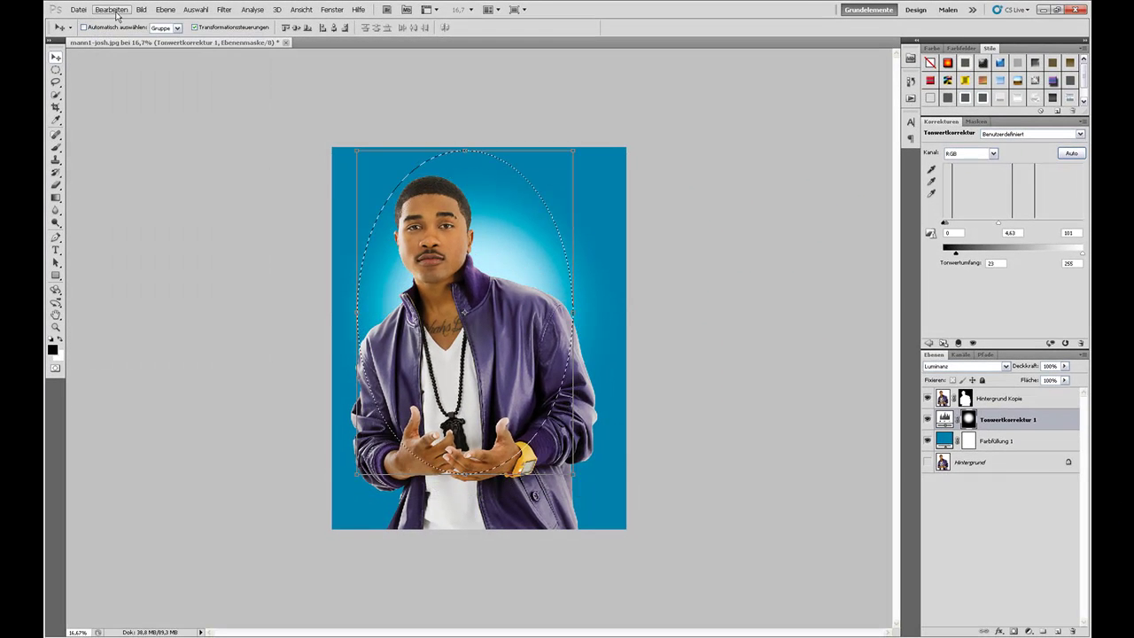
pyautogui.click(119, 39)
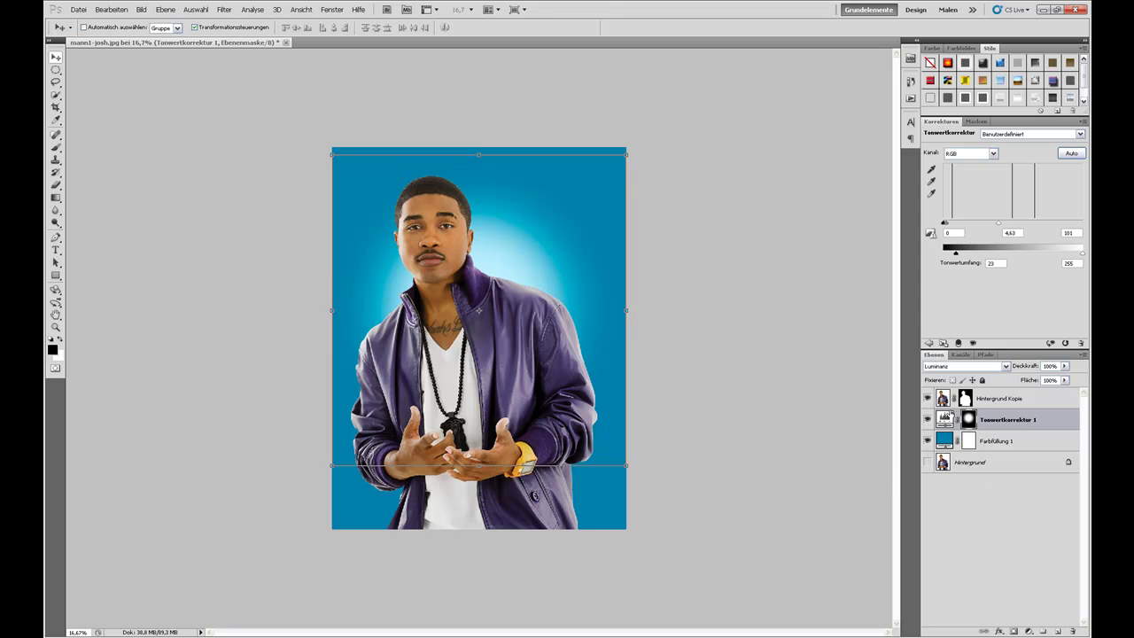
pyautogui.click(1015, 422)
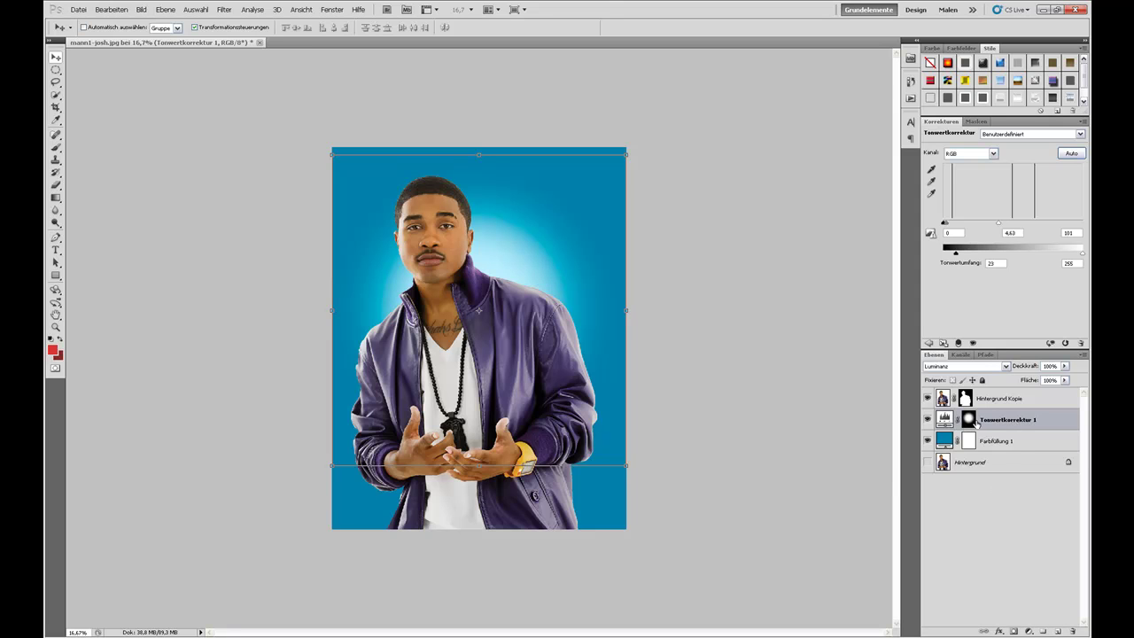
pyautogui.click(56, 69)
# Draw an elliptical selection around the man and move it up toward his head
pyautogui.rightClick(56, 69)
pyautogui.click(85, 85)
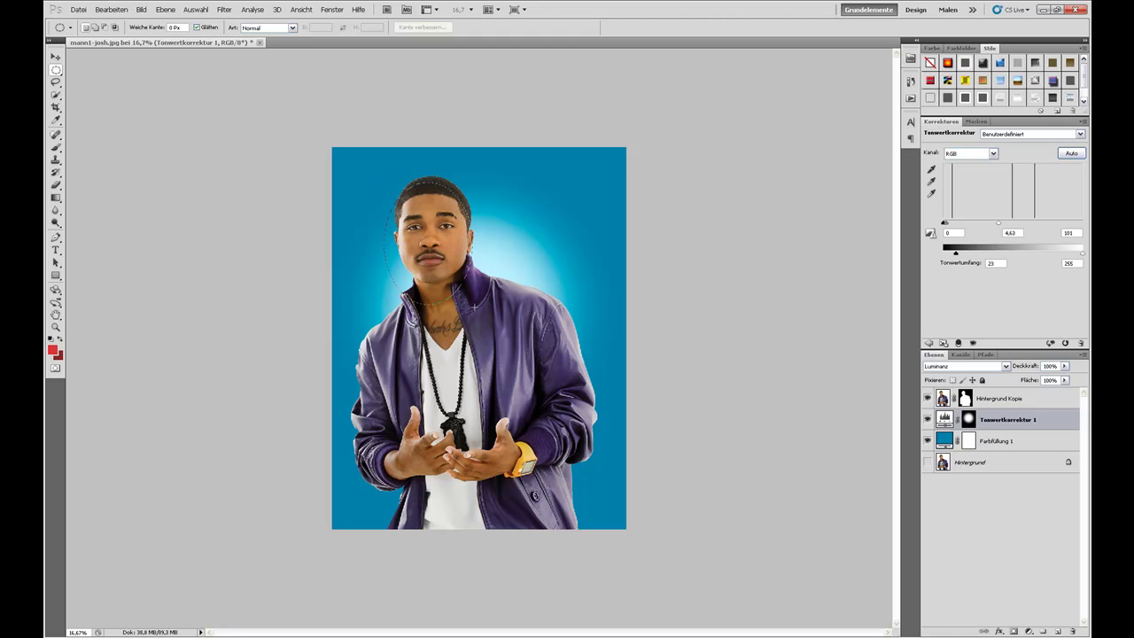
pyautogui.moveTo(588, 513); pyautogui.dragTo(599, 530)
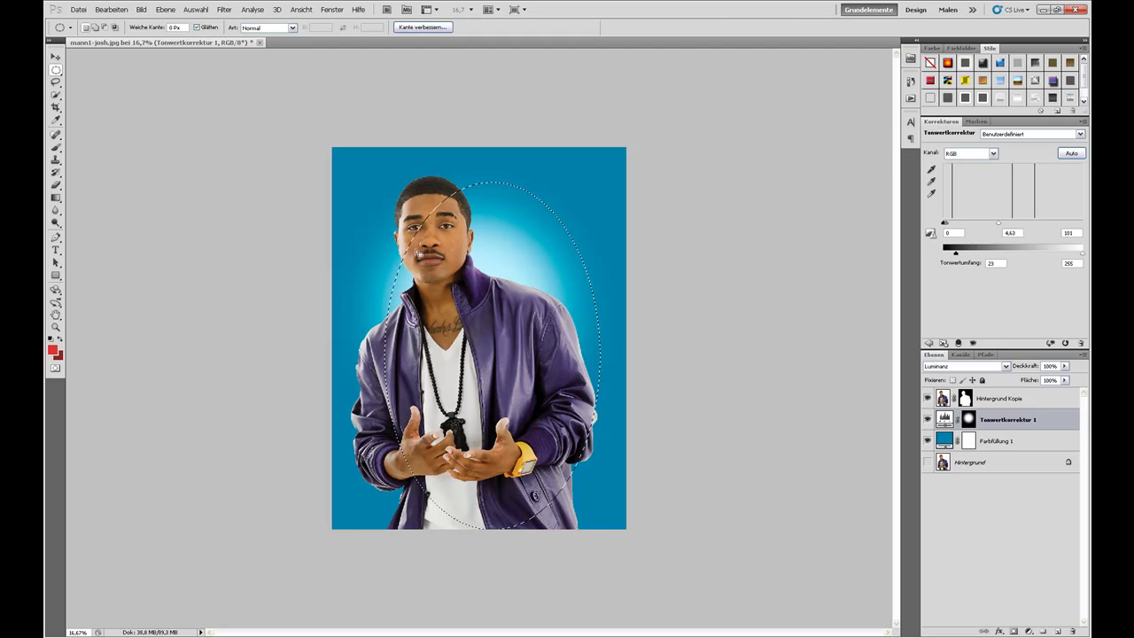
pyautogui.click(55, 56)
pyautogui.moveTo(429, 193)
pyautogui.mouseDown()
pyautogui.moveTo(405, 180)
pyautogui.moveTo(428, 188)
pyautogui.mouseUp()
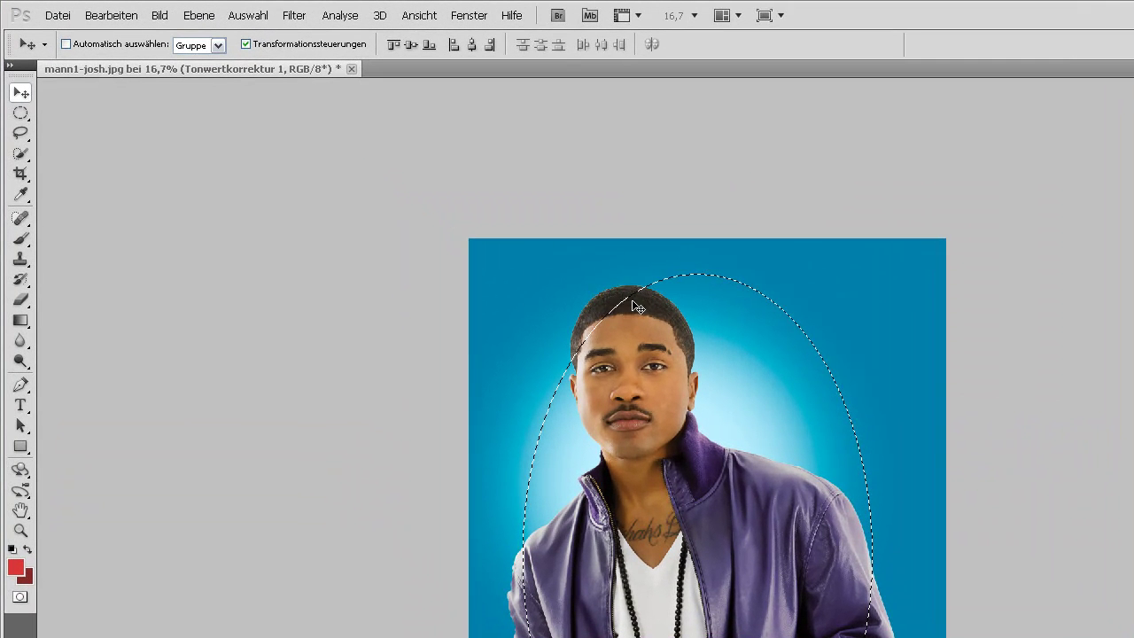
# Step backward three times through Edit to remove the elliptical selection
pyautogui.click(110, 15)
pyautogui.click(147, 66)
pyautogui.click(111, 15)
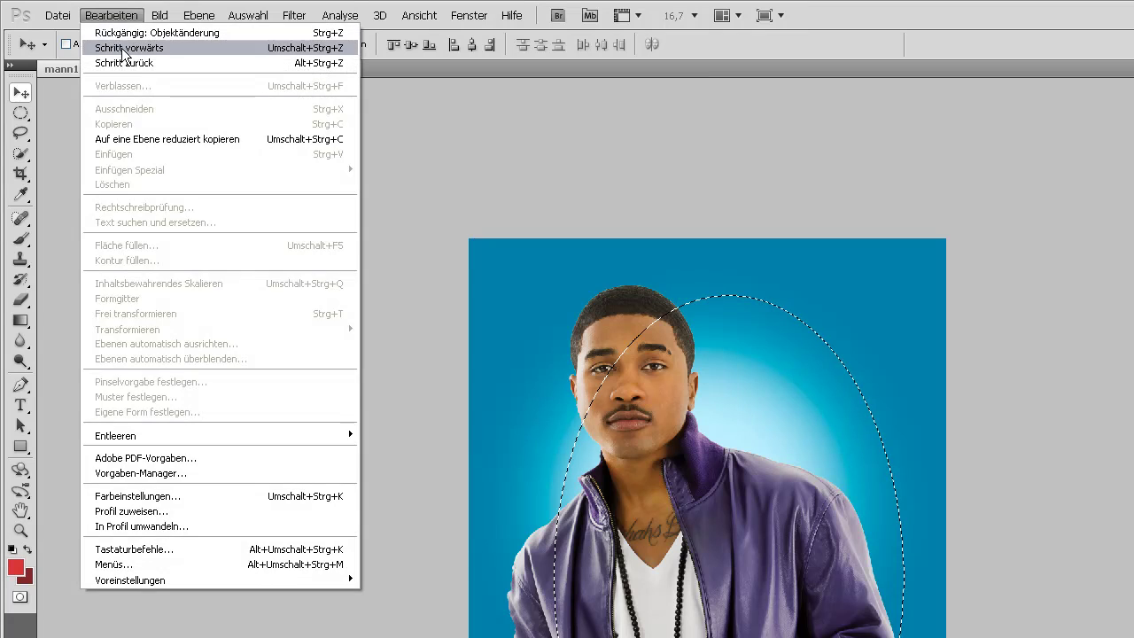
pyautogui.click(131, 65)
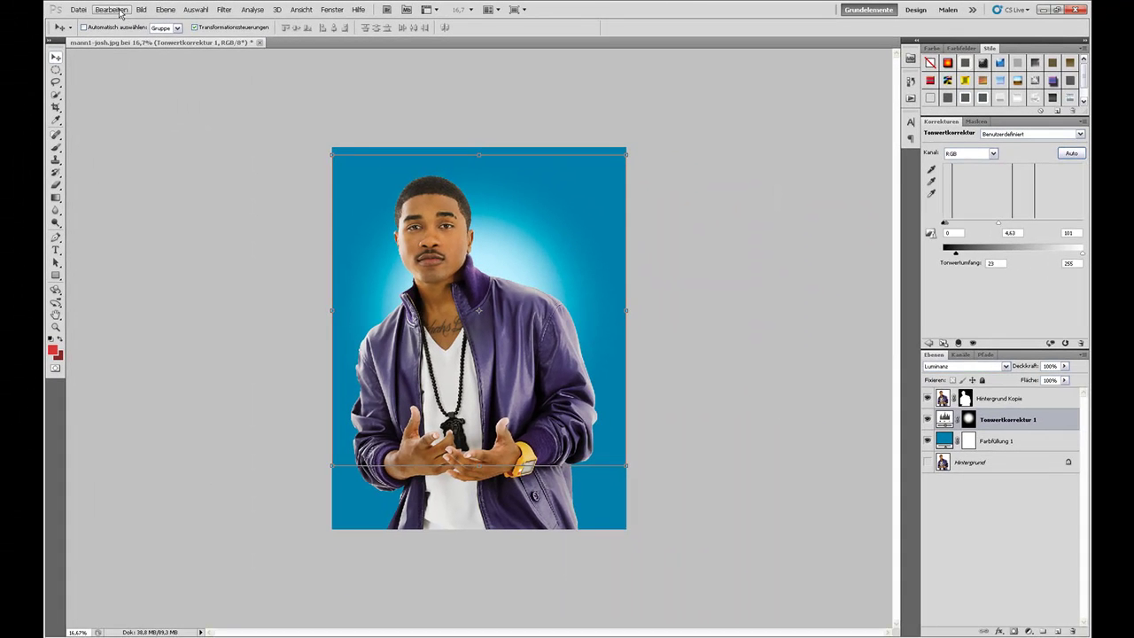
pyautogui.click(112, 10)
pyautogui.click(129, 41)
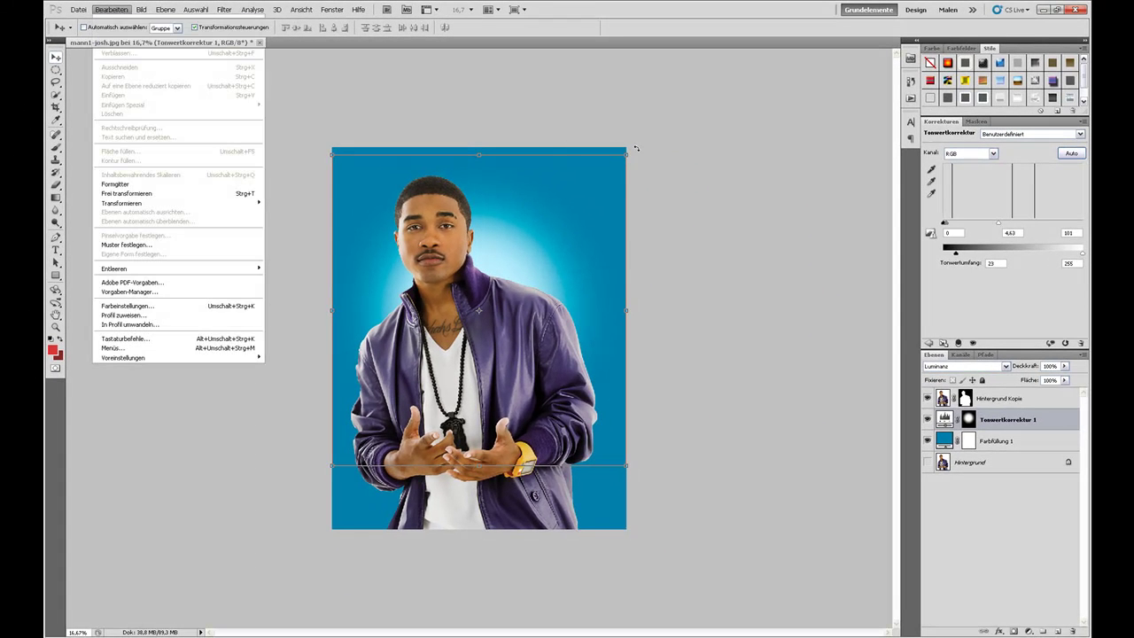
# Select Hintergrund Kopie and undo an accidental shift of the man to the right
pyautogui.click(990, 399)
pyautogui.moveTo(766, 336); pyautogui.dragTo(834, 345)
pyautogui.click(112, 11)
pyautogui.click(129, 41)
pyautogui.click(1009, 401)
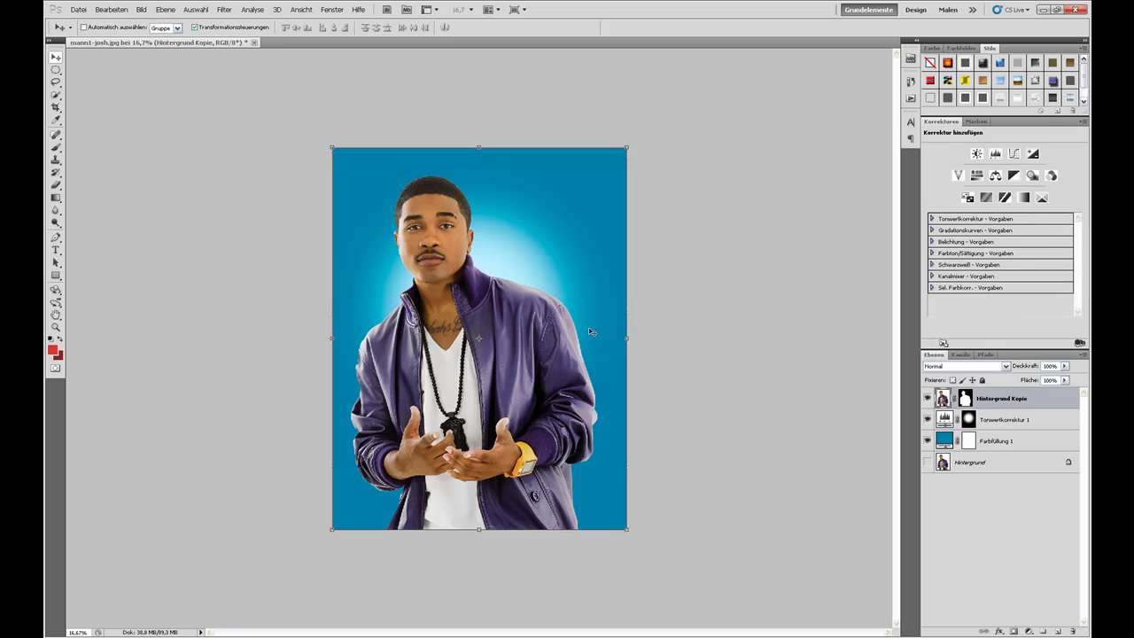
pyautogui.moveTo(56, 69); pyautogui.dragTo(99, 81)
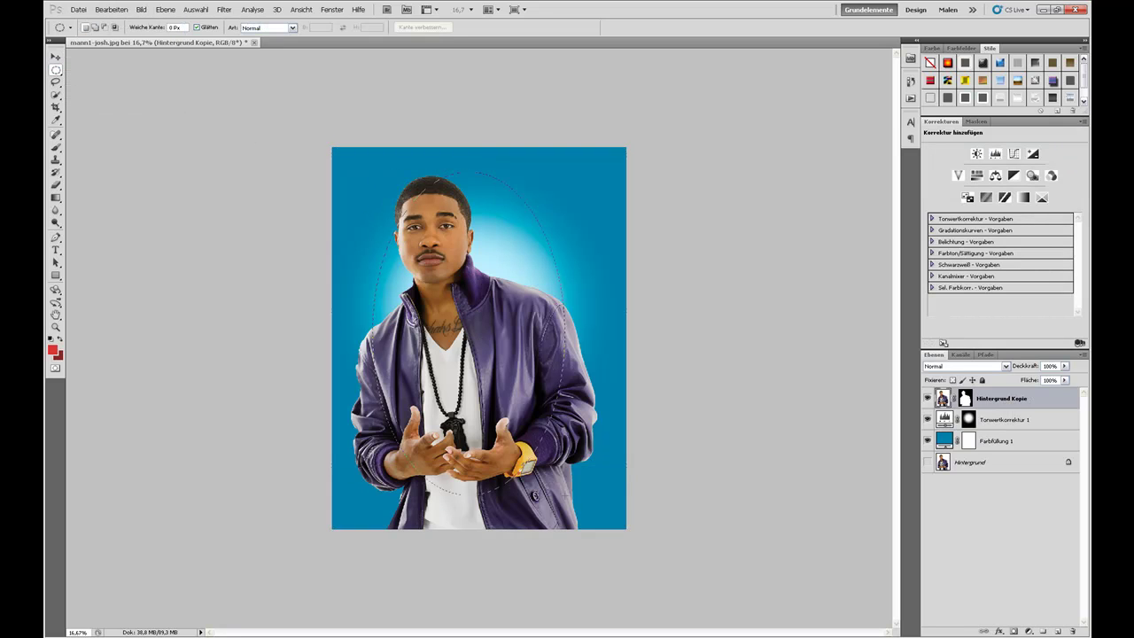
pyautogui.moveTo(582, 511); pyautogui.dragTo(582, 512)
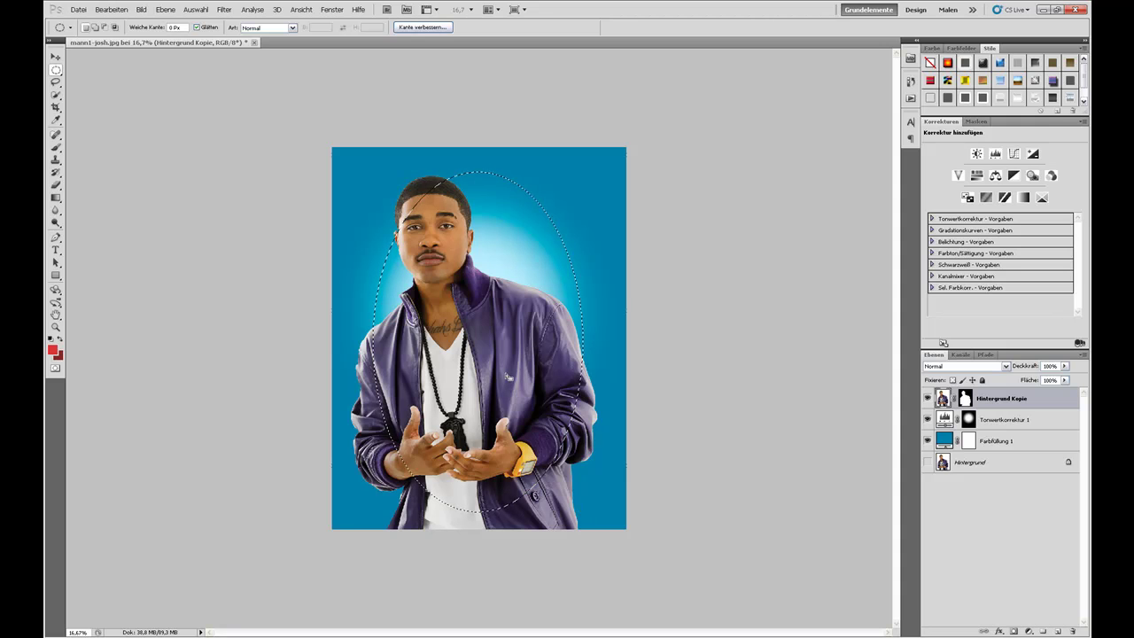
pyautogui.click(55, 57)
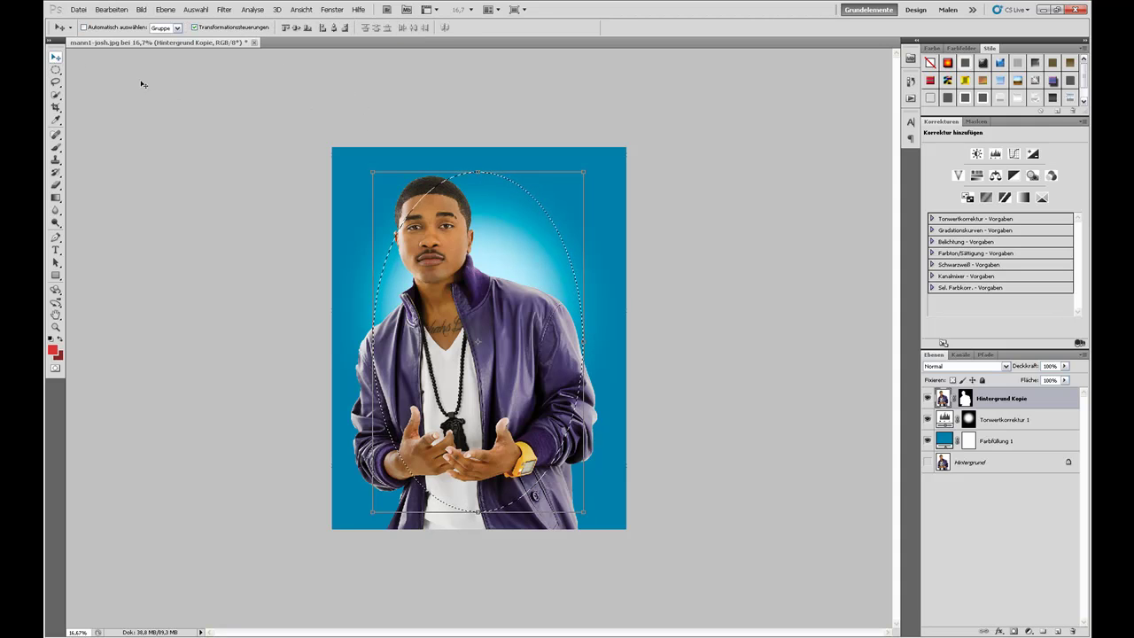
pyautogui.moveTo(433, 202); pyautogui.dragTo(407, 194)
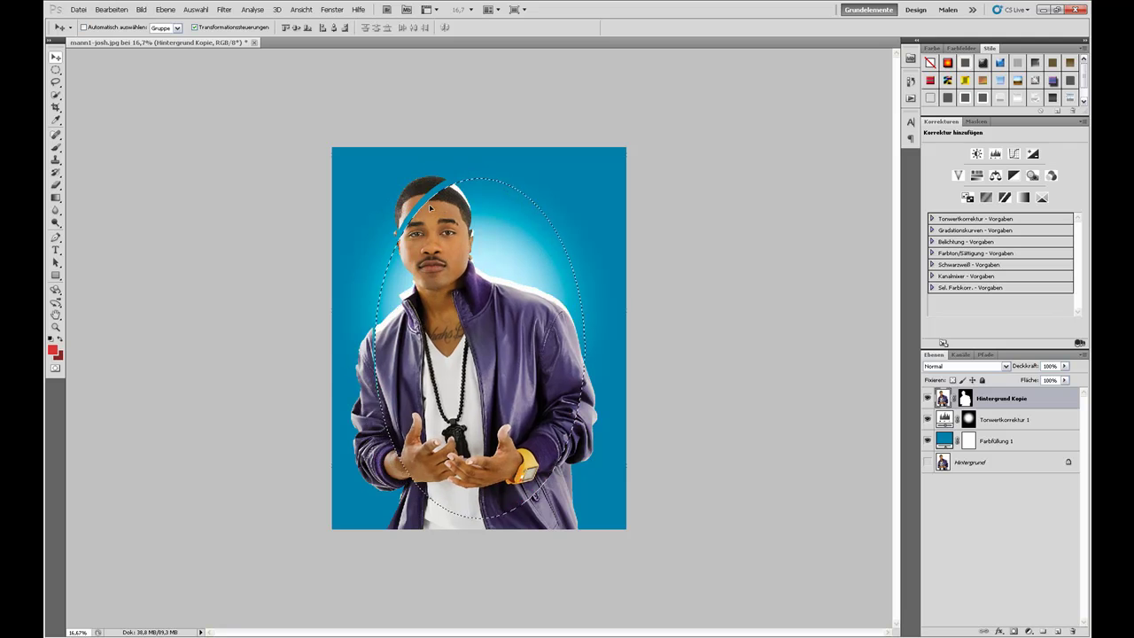
pyautogui.click(111, 9)
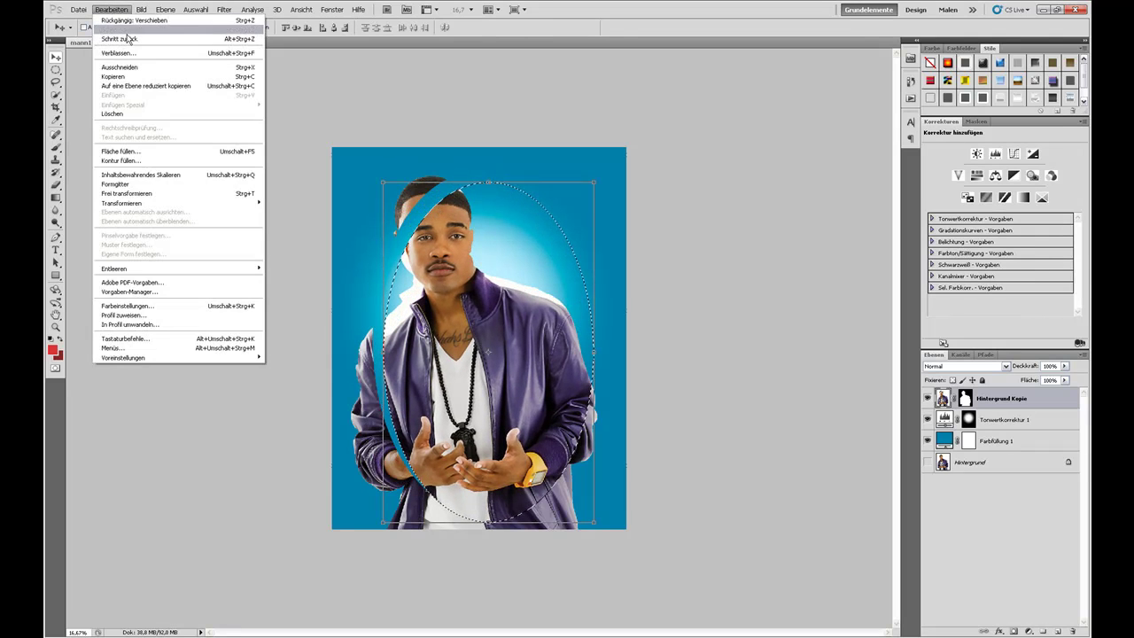
pyautogui.click(124, 37)
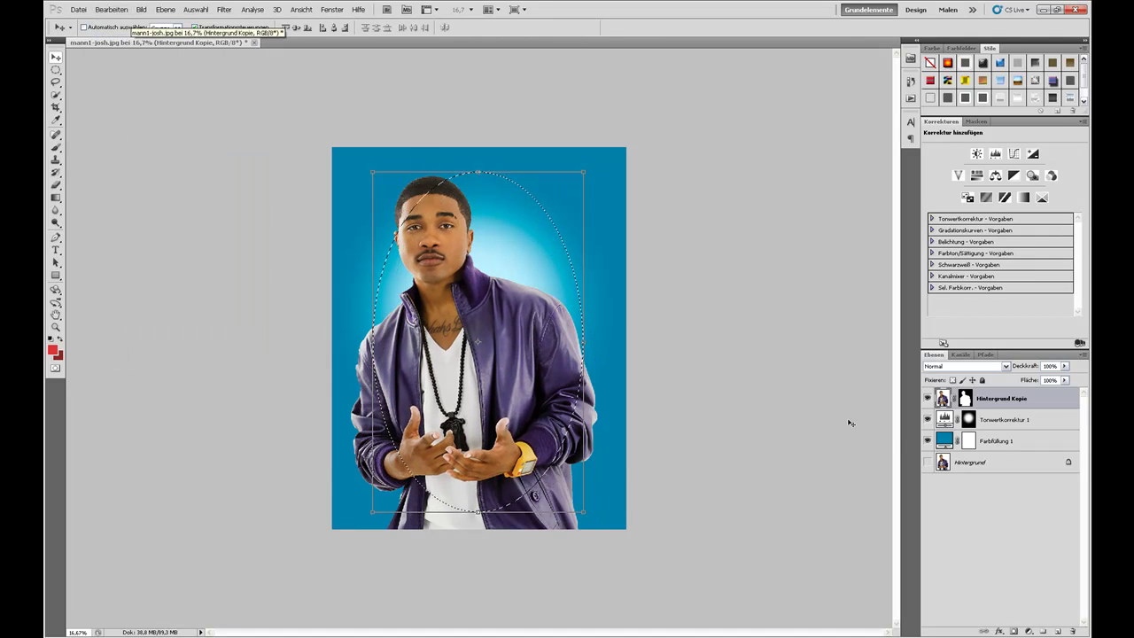
pyautogui.click(989, 422)
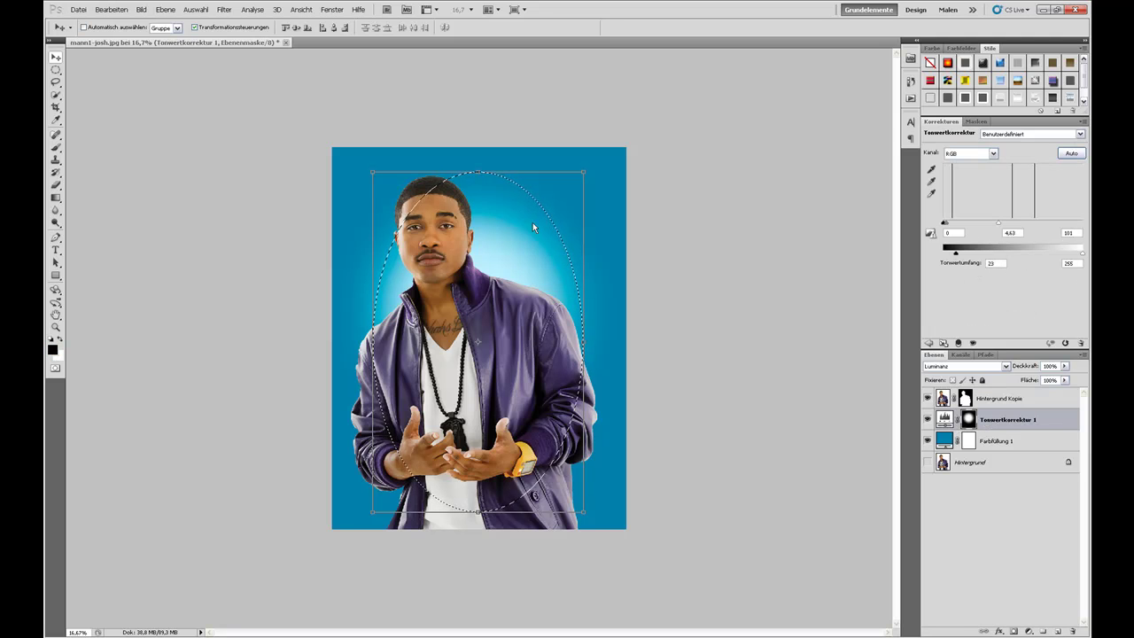
pyautogui.moveTo(492, 174); pyautogui.dragTo(486, 171)
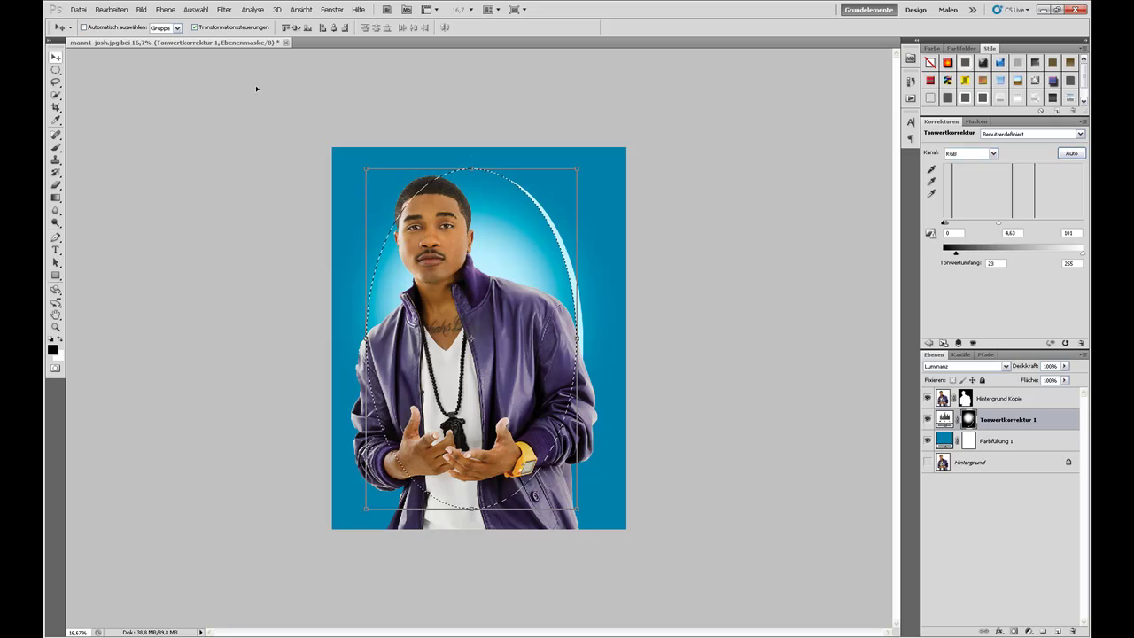
pyautogui.click(129, 15)
pyautogui.click(115, 25)
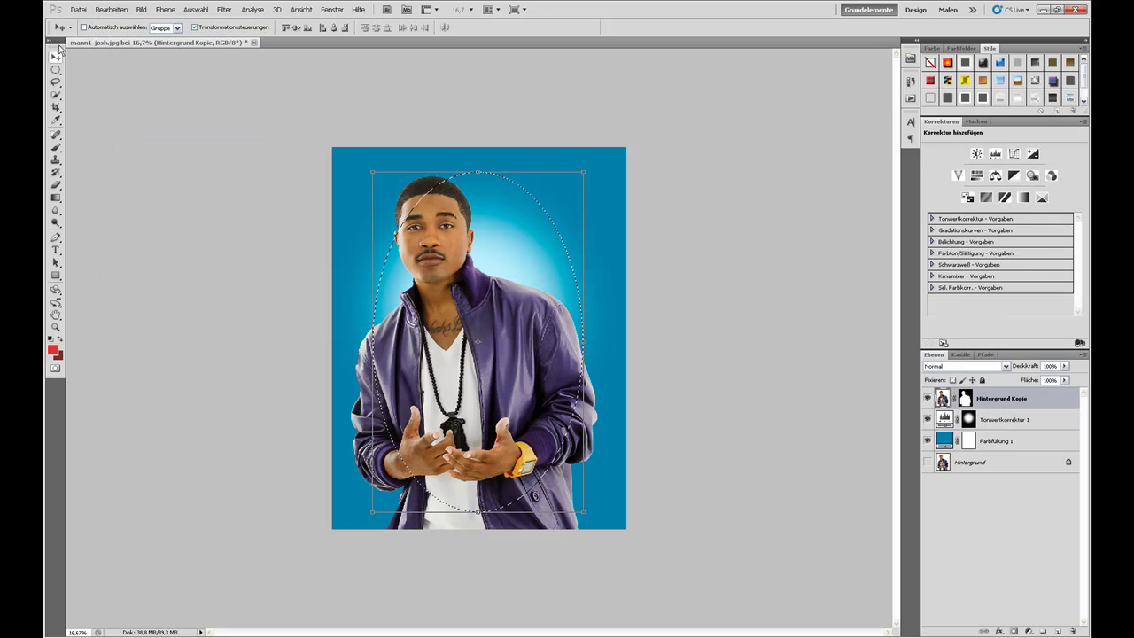
pyautogui.click(110, 10)
pyautogui.click(115, 38)
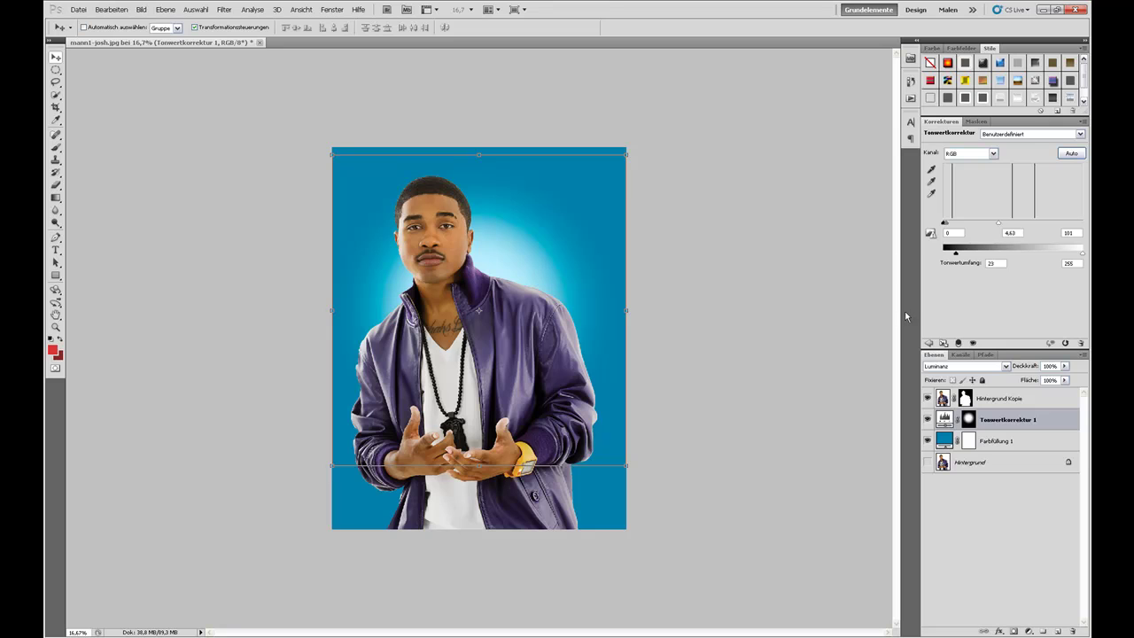
pyautogui.click(928, 343)
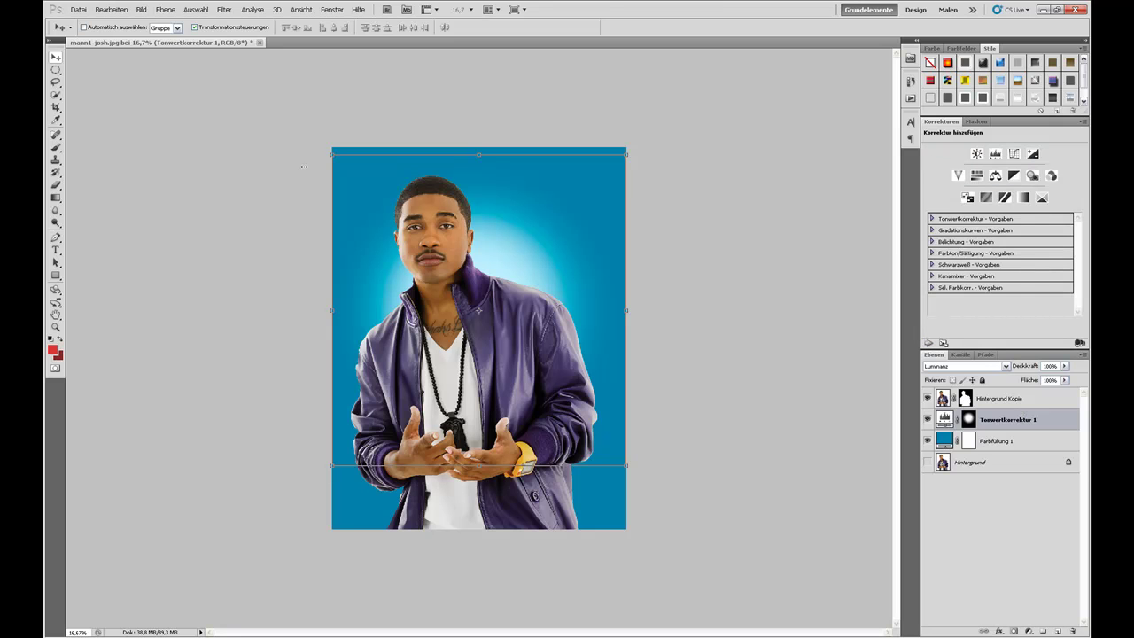
# Draw an ellipse around the man's head and torso and invert the selection
pyautogui.click(55, 71)
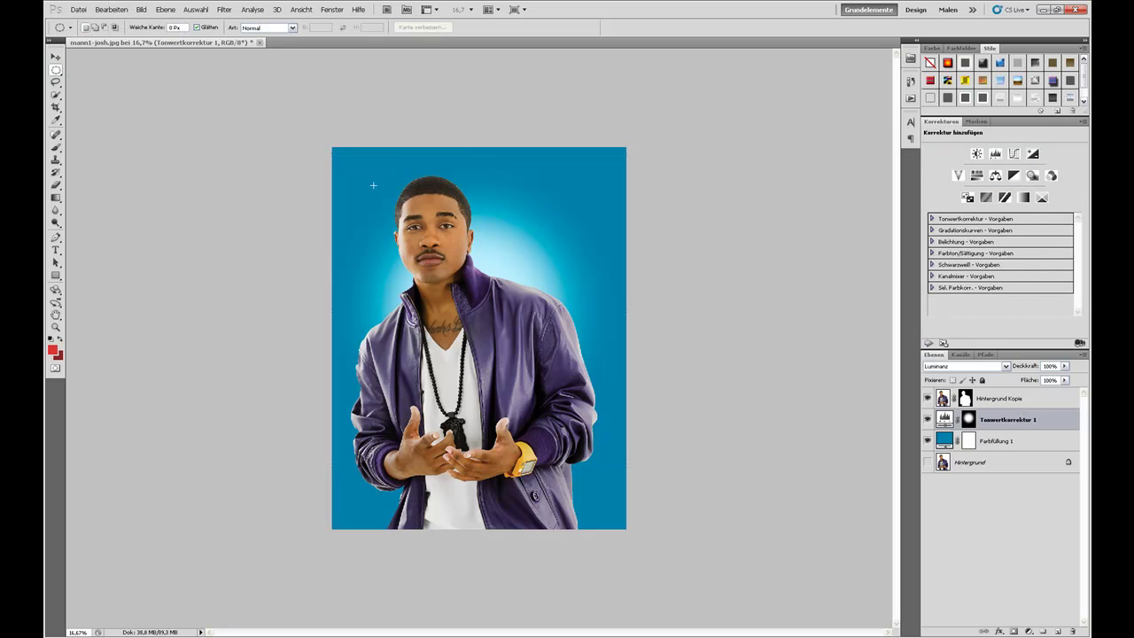
pyautogui.moveTo(581, 482); pyautogui.dragTo(586, 499)
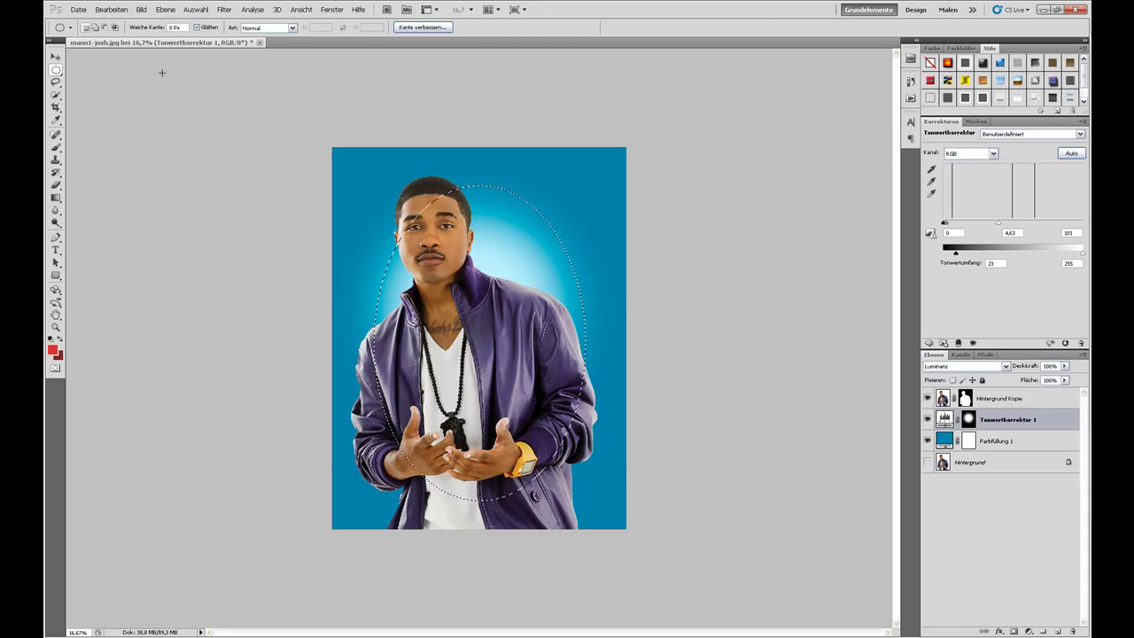
pyautogui.click(55, 56)
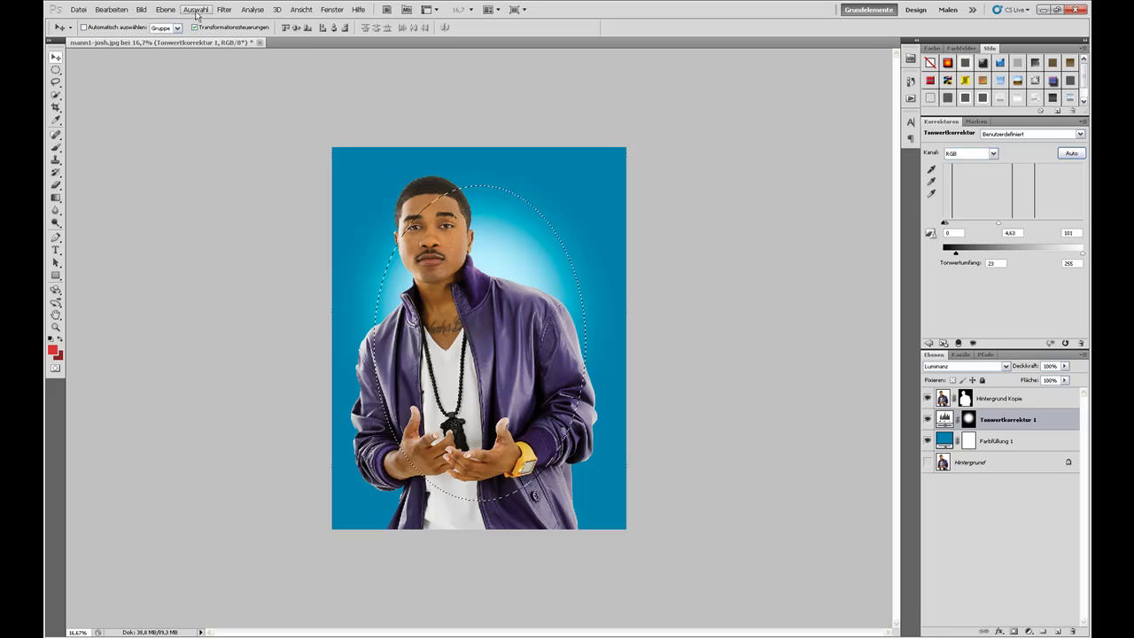
pyautogui.click(196, 9)
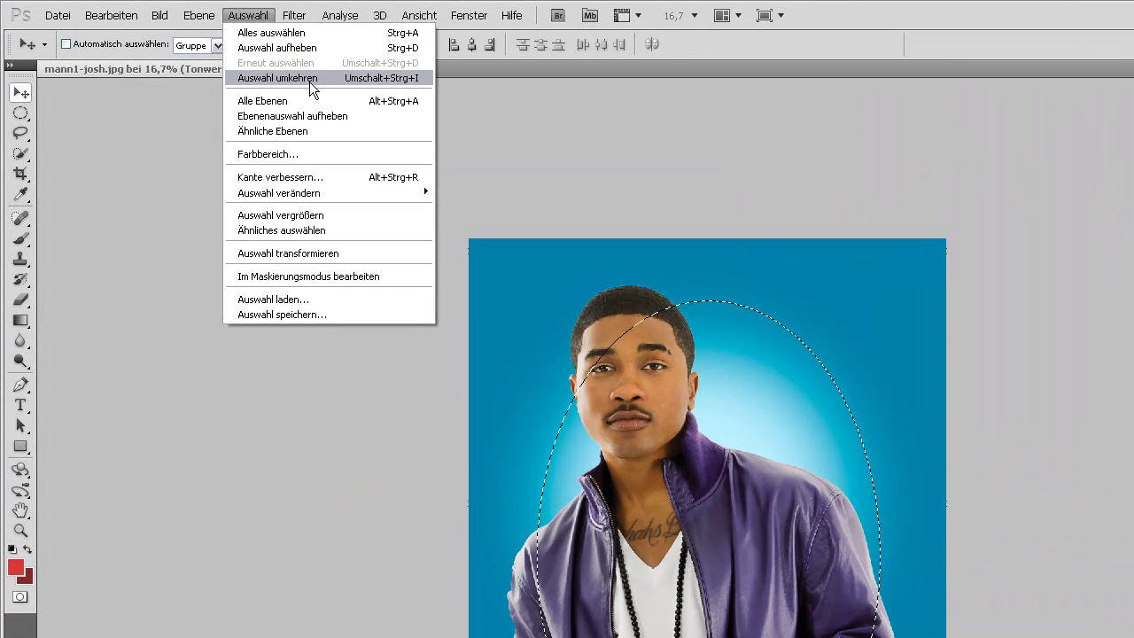
pyautogui.click(310, 82)
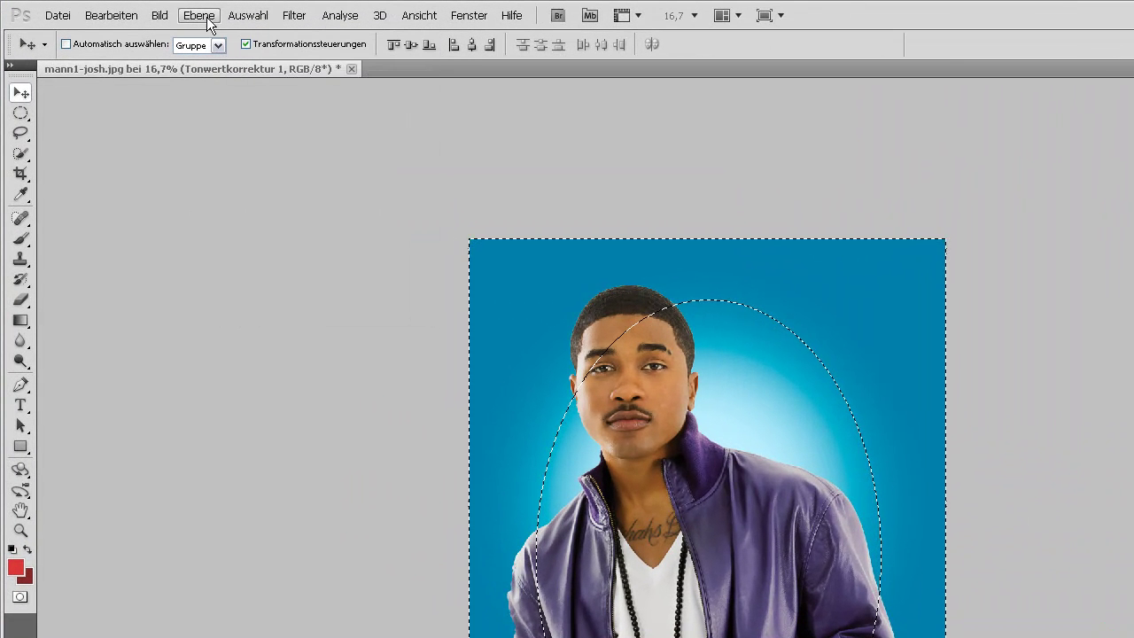
# Feather the inverted selection with a 250 px radius
pyautogui.click(248, 15)
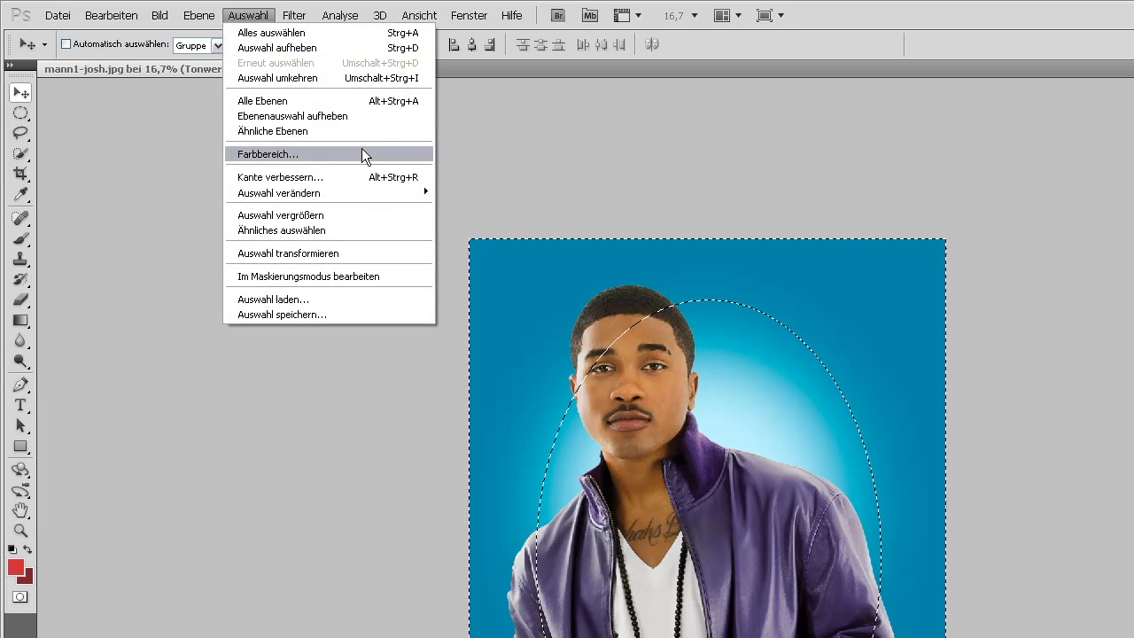
pyautogui.moveTo(280, 192)
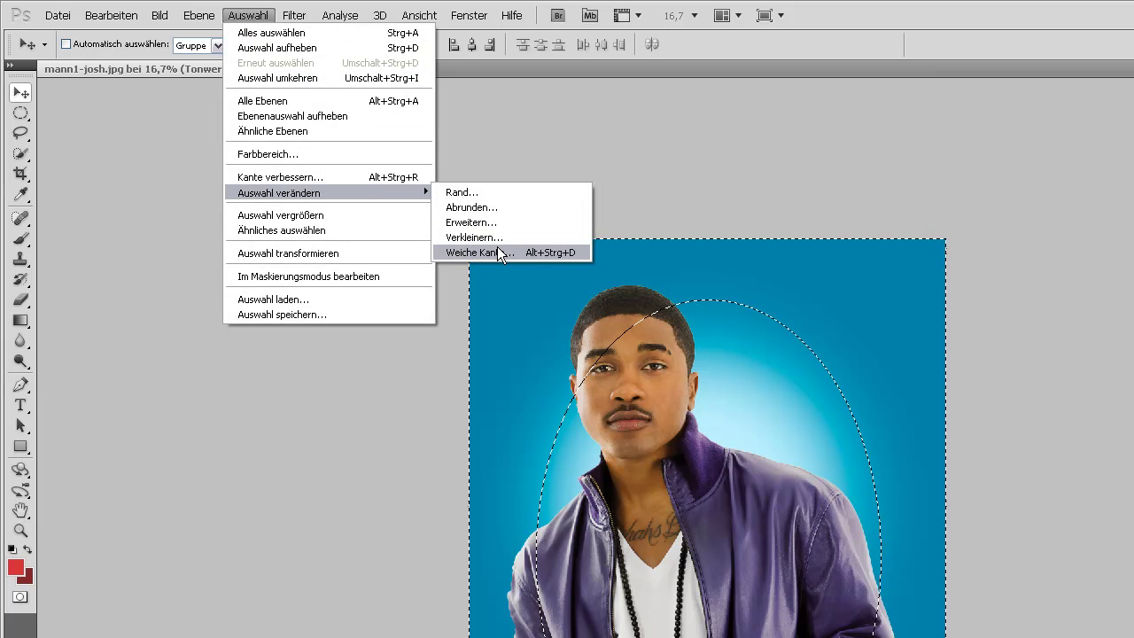
pyautogui.click(497, 251)
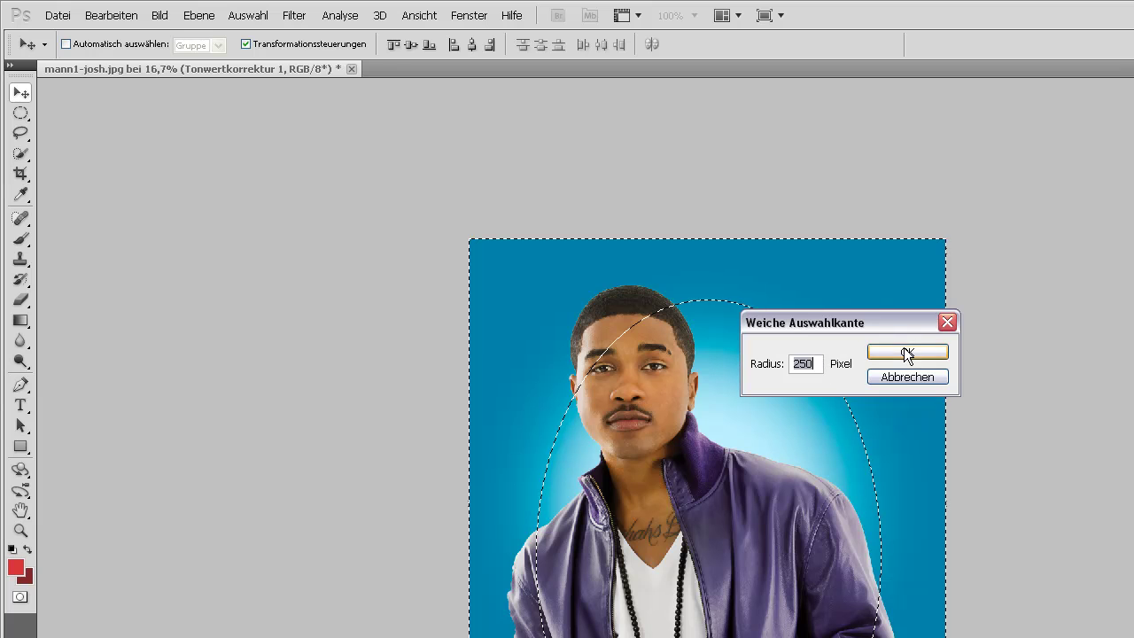
pyautogui.click(905, 350)
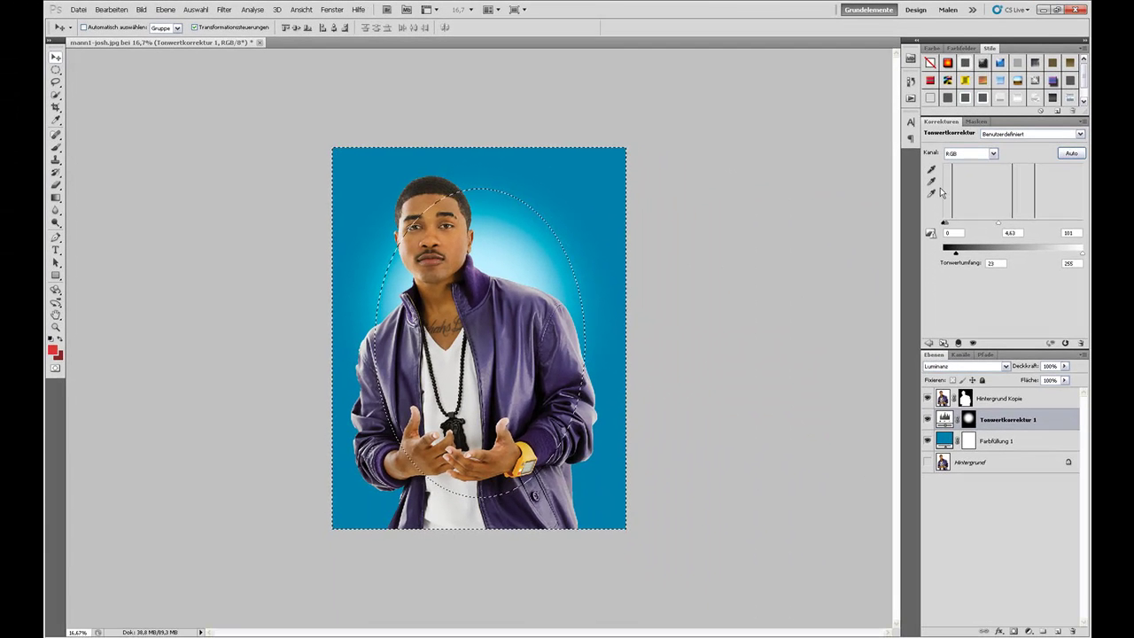
# Add a second Levels adjustment, Tonwertkorrektur 2, set to 37, 0,74, 255 to darken the outer edges
pyautogui.click(929, 344)
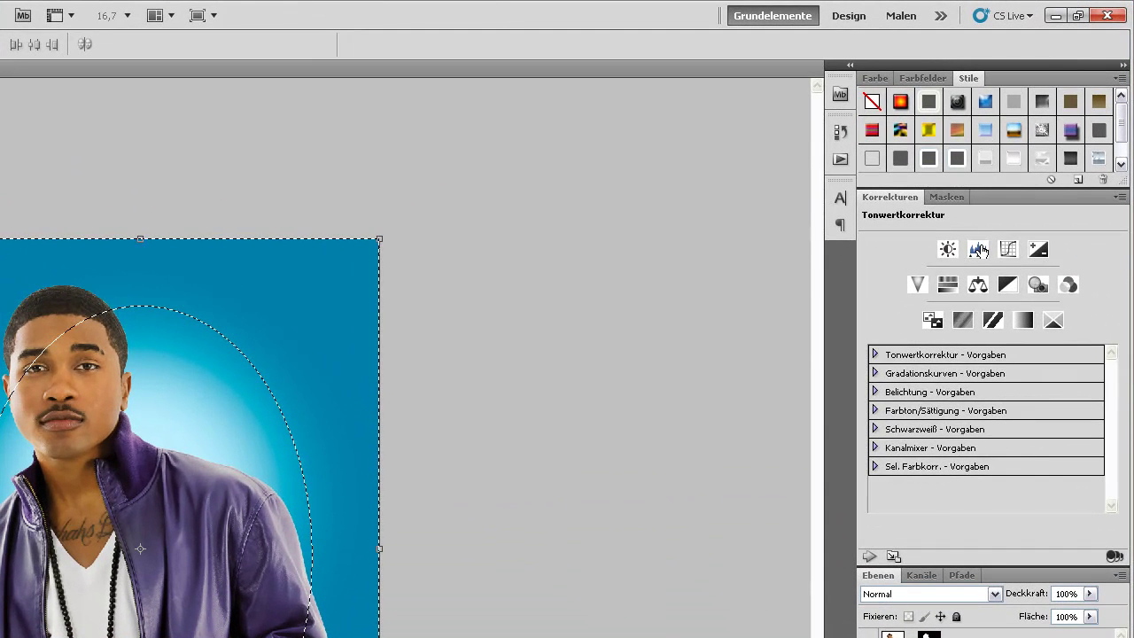
pyautogui.click(996, 157)
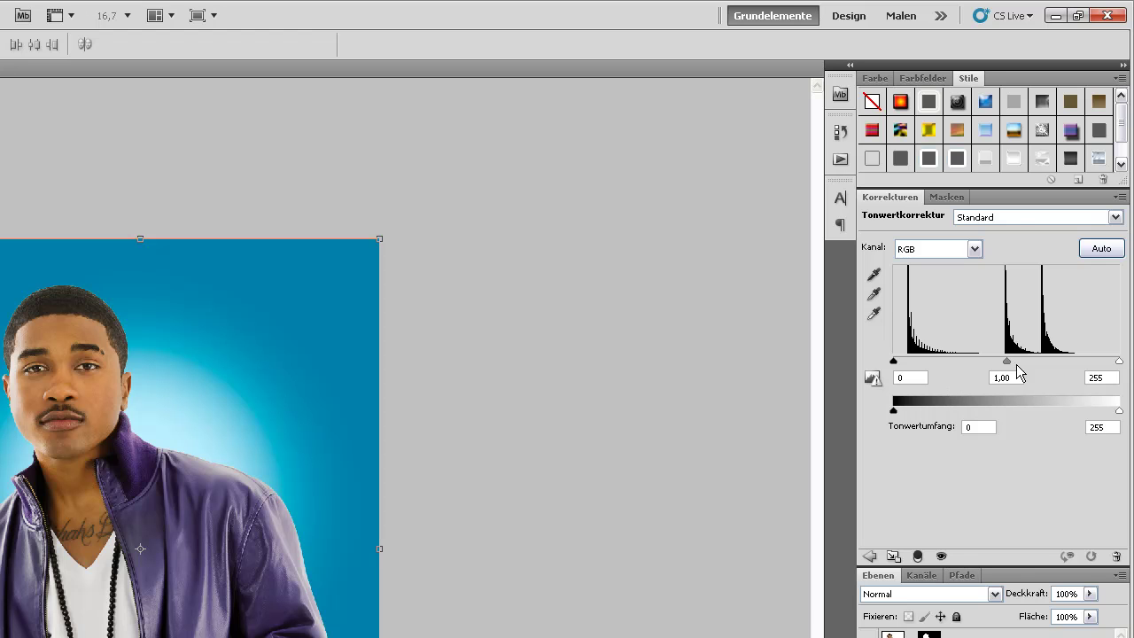
pyautogui.moveTo(1007, 366)
pyautogui.mouseDown()
pyautogui.moveTo(982, 369)
pyautogui.moveTo(1048, 369)
pyautogui.mouseUp()
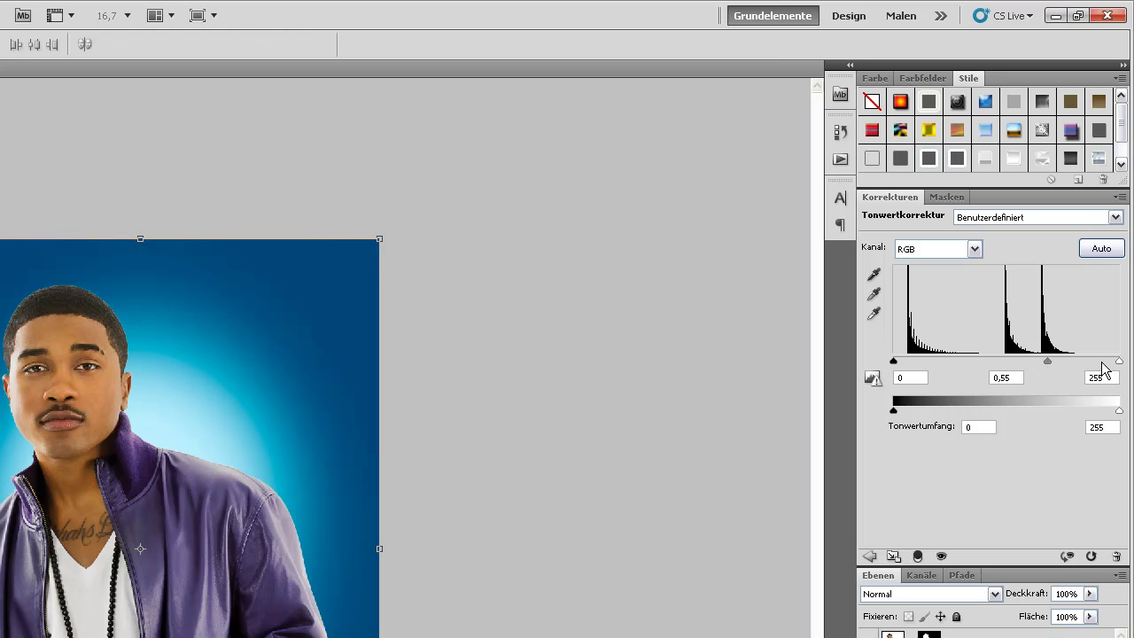
pyautogui.moveTo(1119, 362); pyautogui.dragTo(1102, 365)
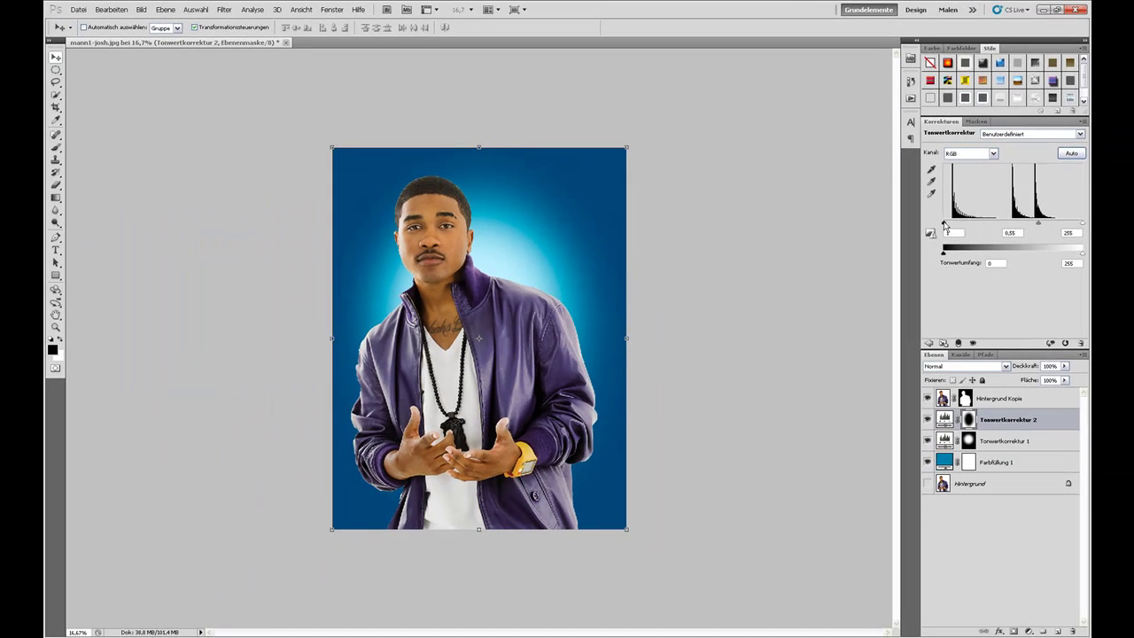
pyautogui.moveTo(951, 226); pyautogui.dragTo(956, 226)
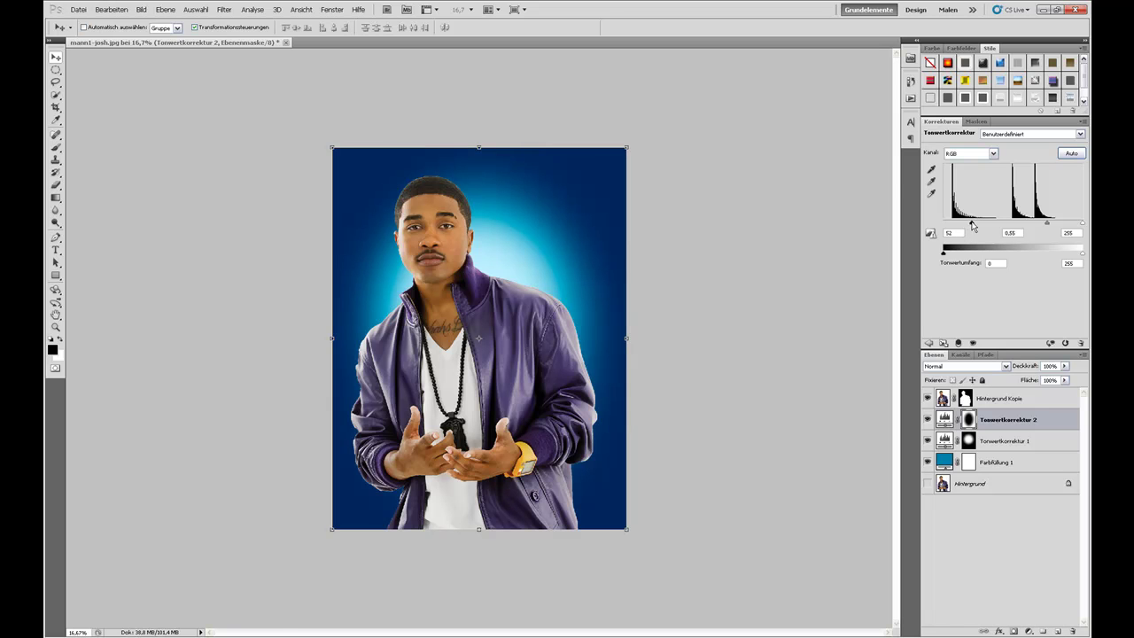
pyautogui.moveTo(967, 226); pyautogui.dragTo(963, 226)
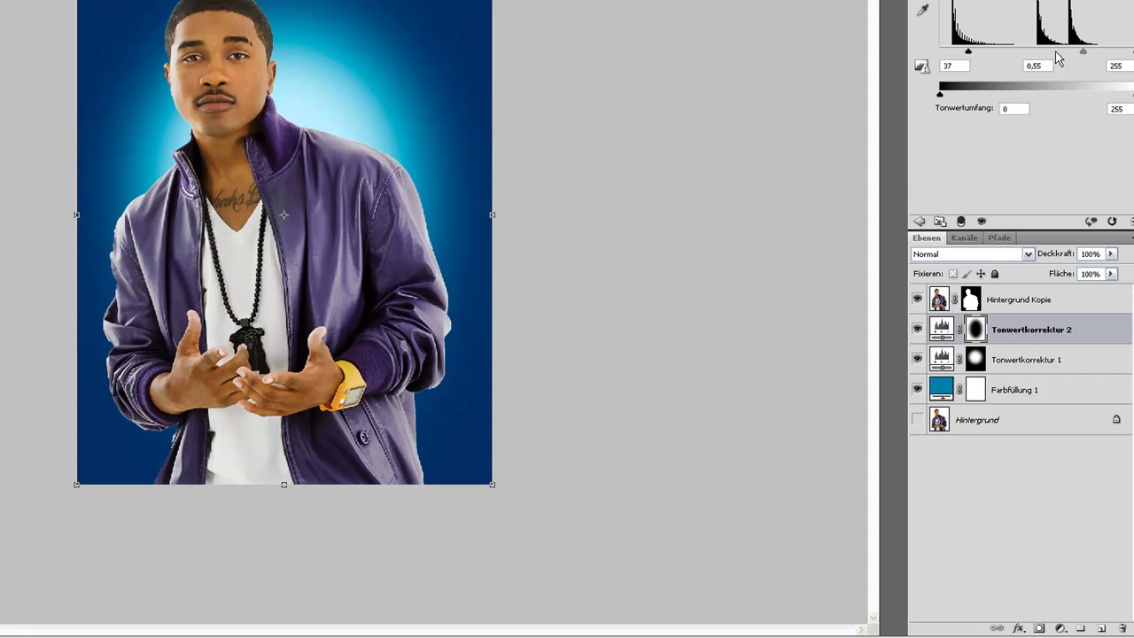
pyautogui.moveTo(1084, 57); pyautogui.dragTo(1073, 57)
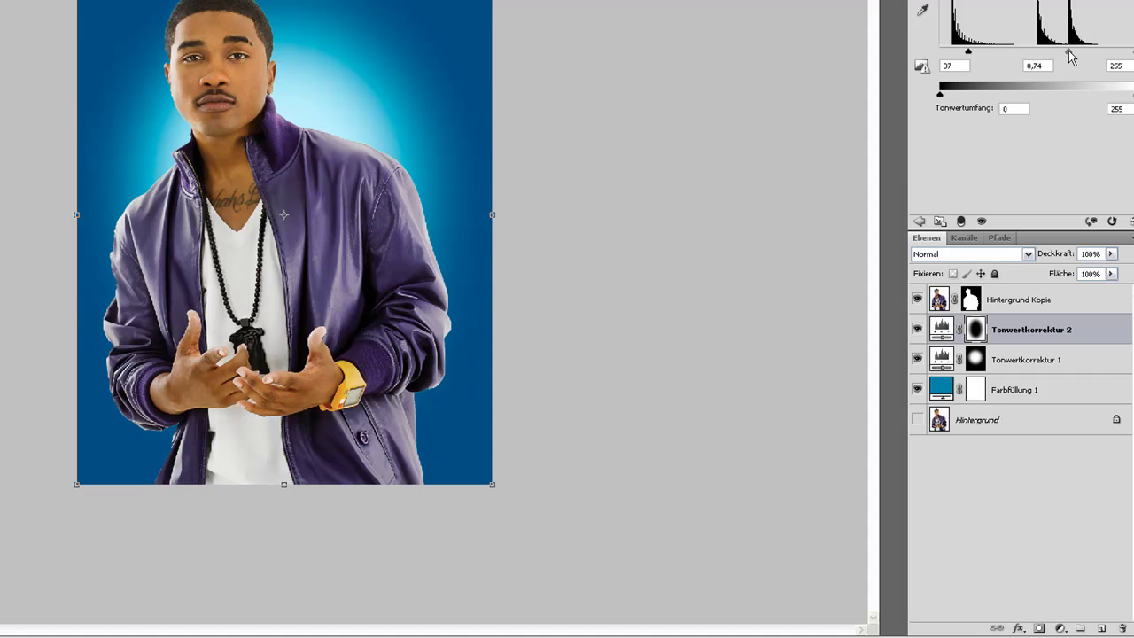
# Set Tonwertkorrektur 2 to Luminanz blending with levels 45, 0,81 and output white 242
pyautogui.click(1028, 254)
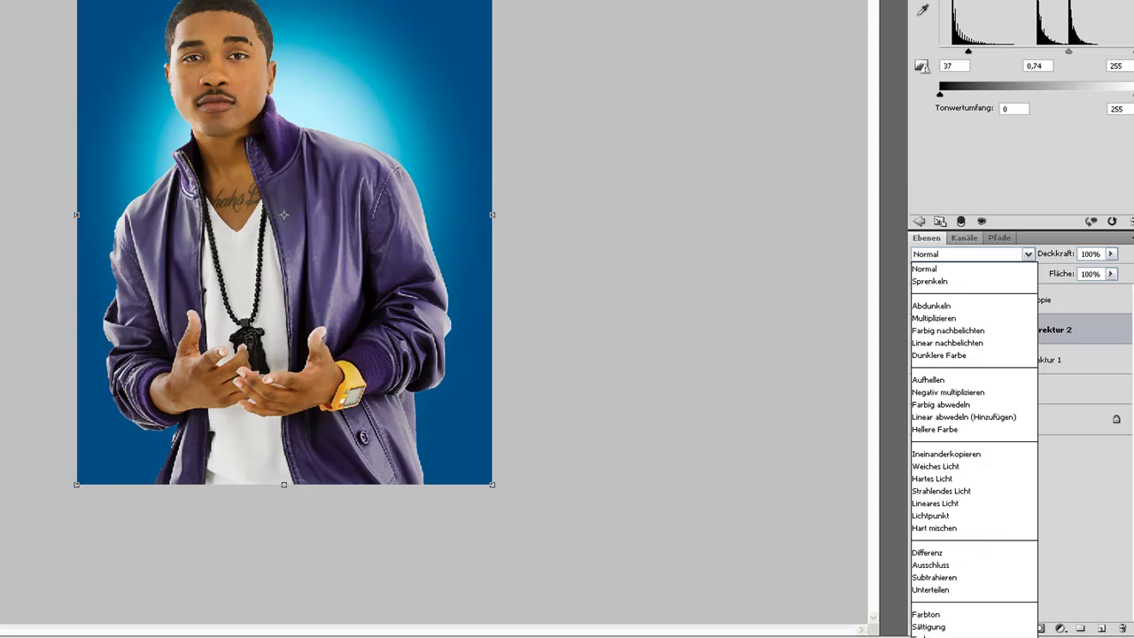
pyautogui.click(931, 634)
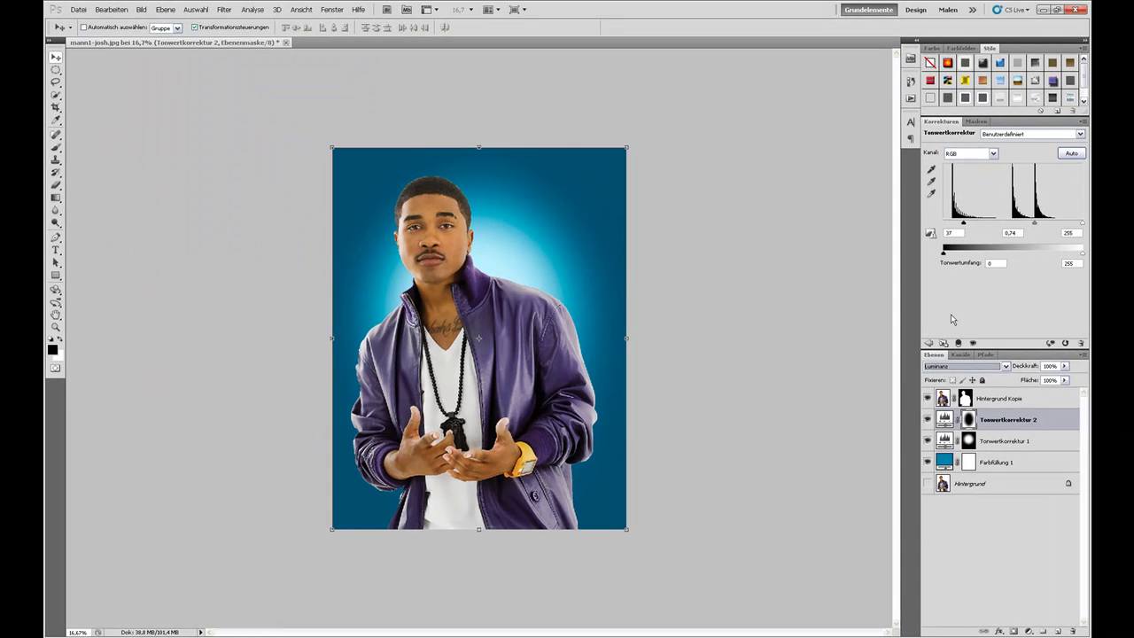
pyautogui.moveTo(965, 228); pyautogui.dragTo(969, 227)
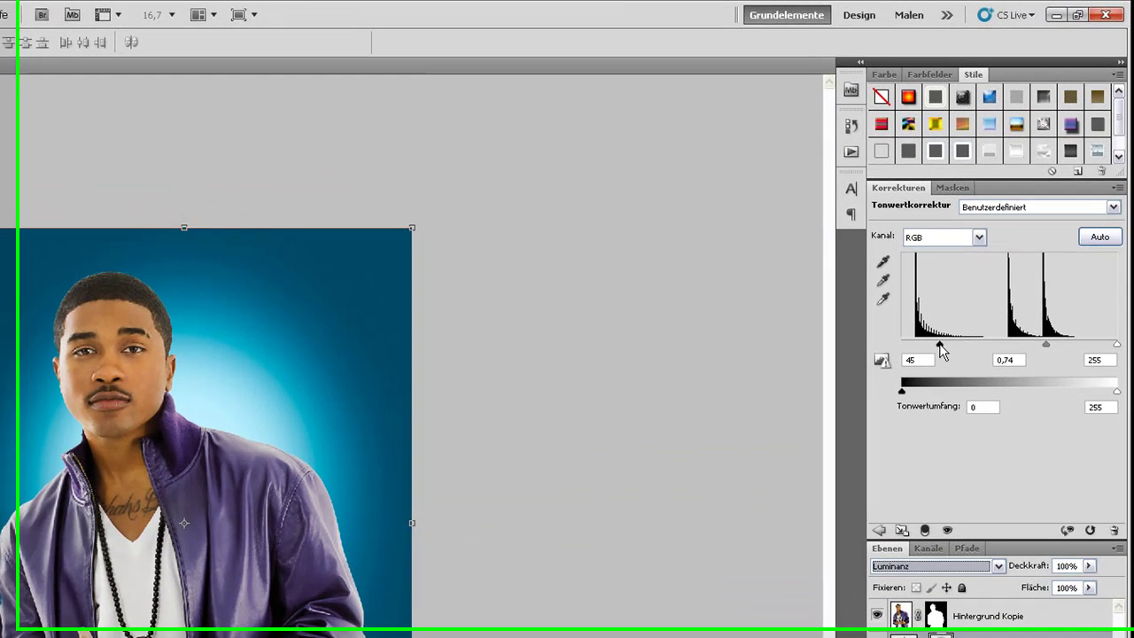
pyautogui.moveTo(1047, 353); pyautogui.dragTo(1043, 353)
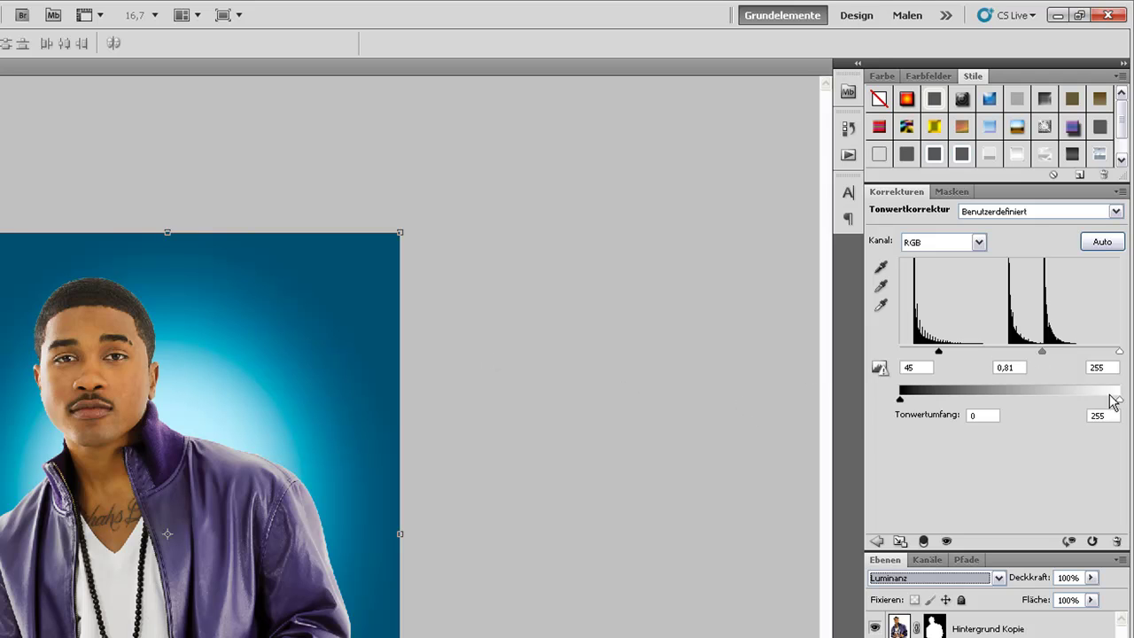
pyautogui.moveTo(1120, 399)
pyautogui.mouseDown()
pyautogui.moveTo(1095, 404)
pyautogui.moveTo(1111, 404)
pyautogui.mouseUp()
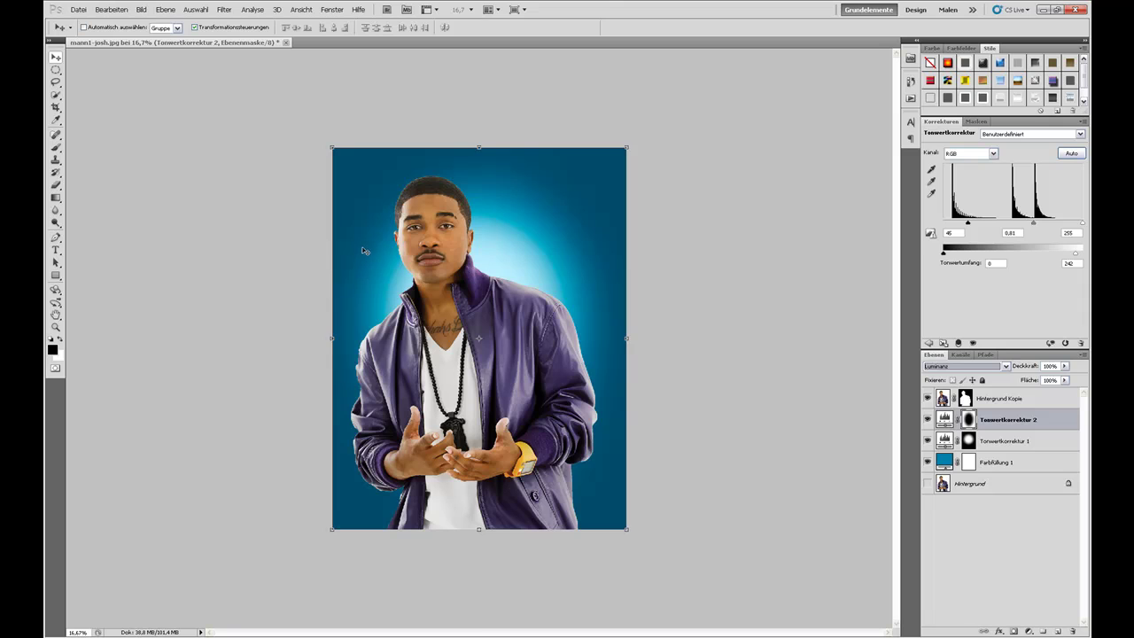
# Preview other blend modes on the vignette layer, keep Luminanz, and zoom to 200% near the cheek
pyautogui.hotkey('ctrl', '+')
pyautogui.hotkey('ctrl', '+')
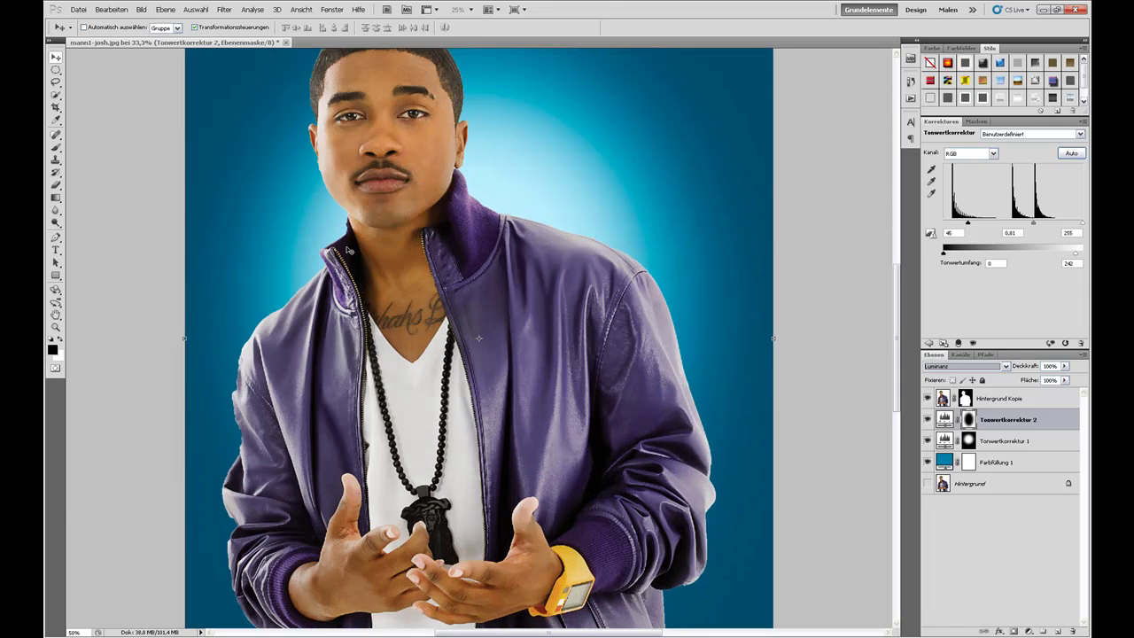
pyautogui.hotkey('ctrl', '+')
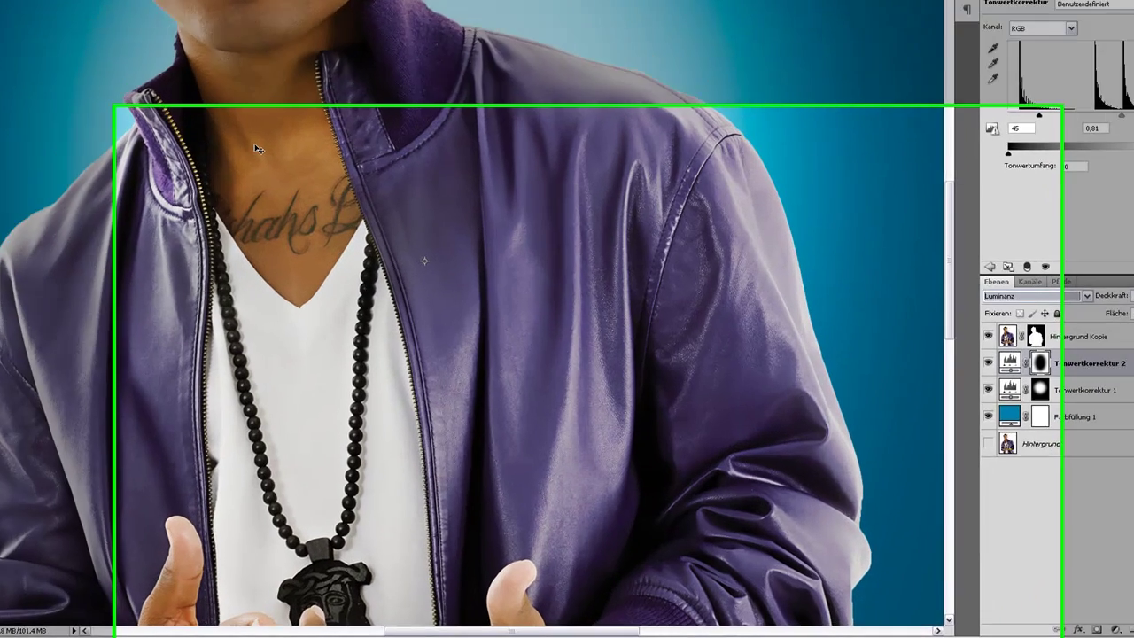
pyautogui.hotkey('ctrl', '+')
pyautogui.moveTo(425, 629); pyautogui.dragTo(274, 629)
pyautogui.press('Up')
pyautogui.press('Up')
pyautogui.press('Up')
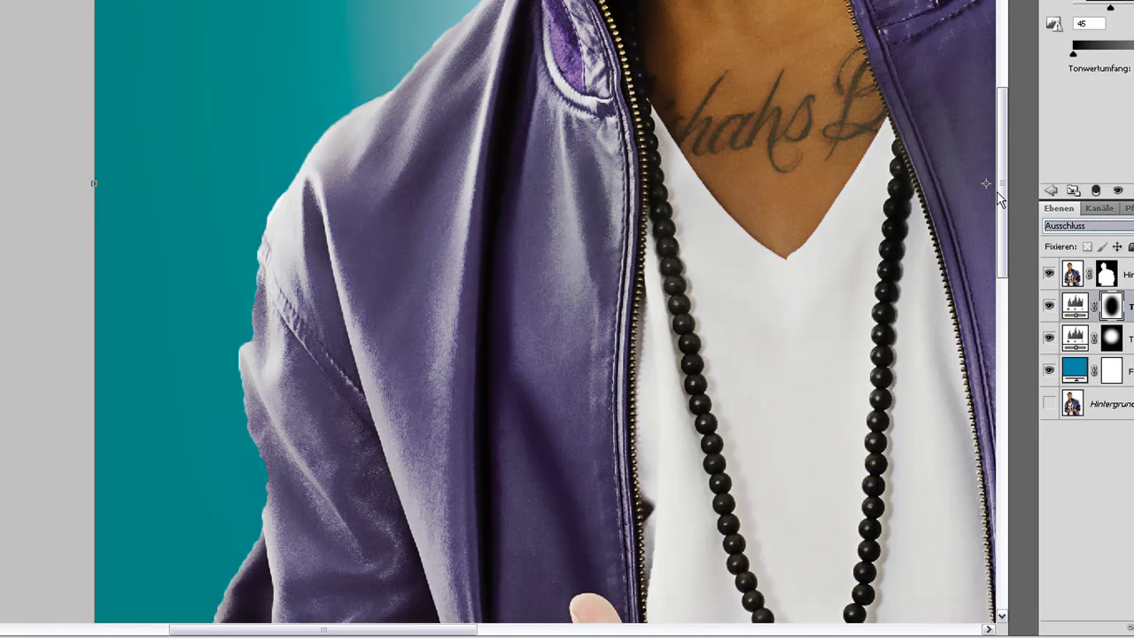
pyautogui.press('Down')
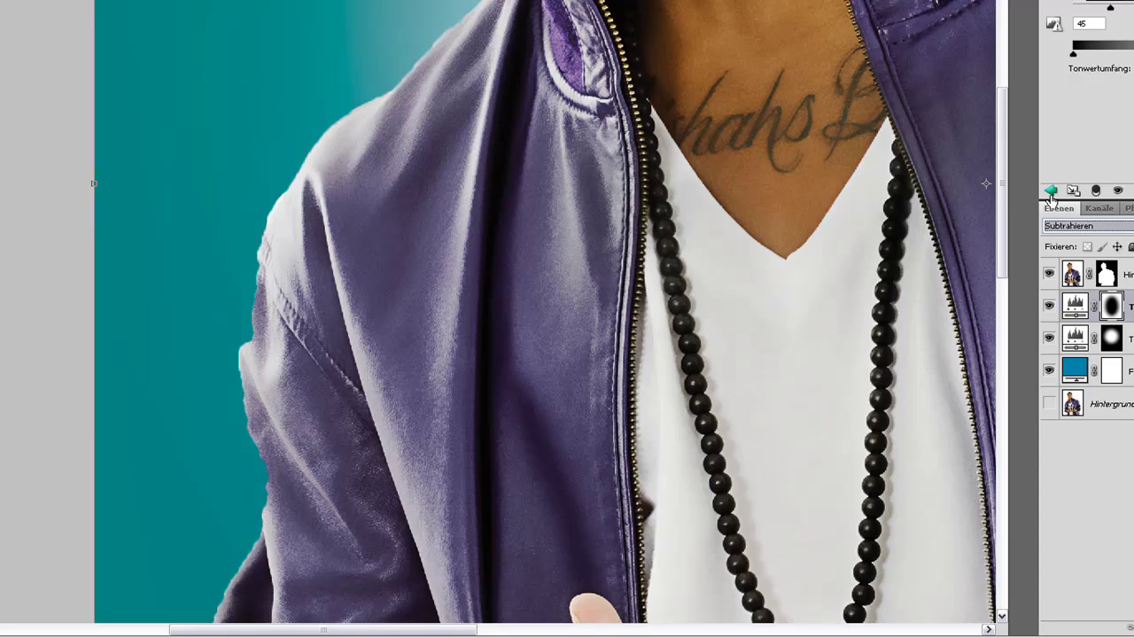
pyautogui.press('Down')
pyautogui.press('Down')
pyautogui.press('Down')
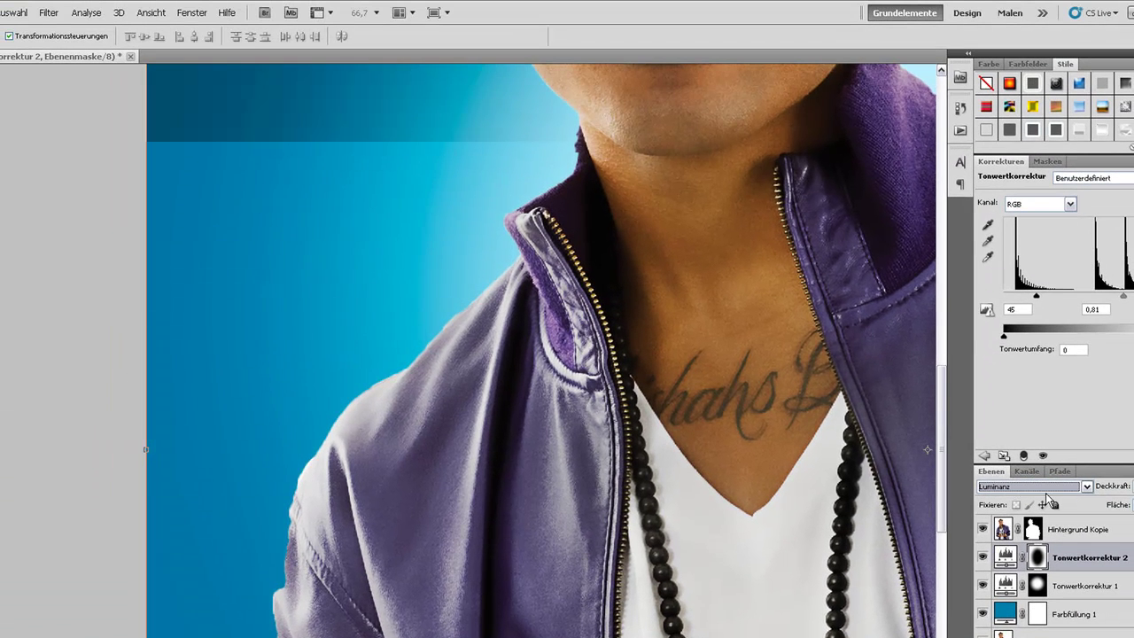
pyautogui.scroll(5, 929, 431)
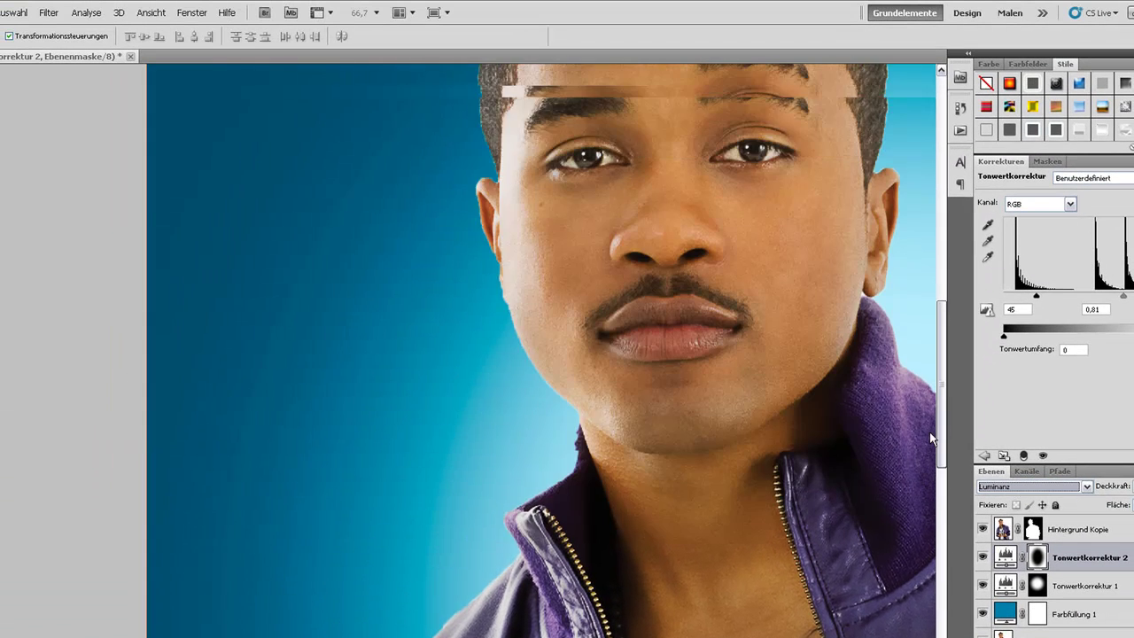
pyautogui.scroll(3, 929, 431)
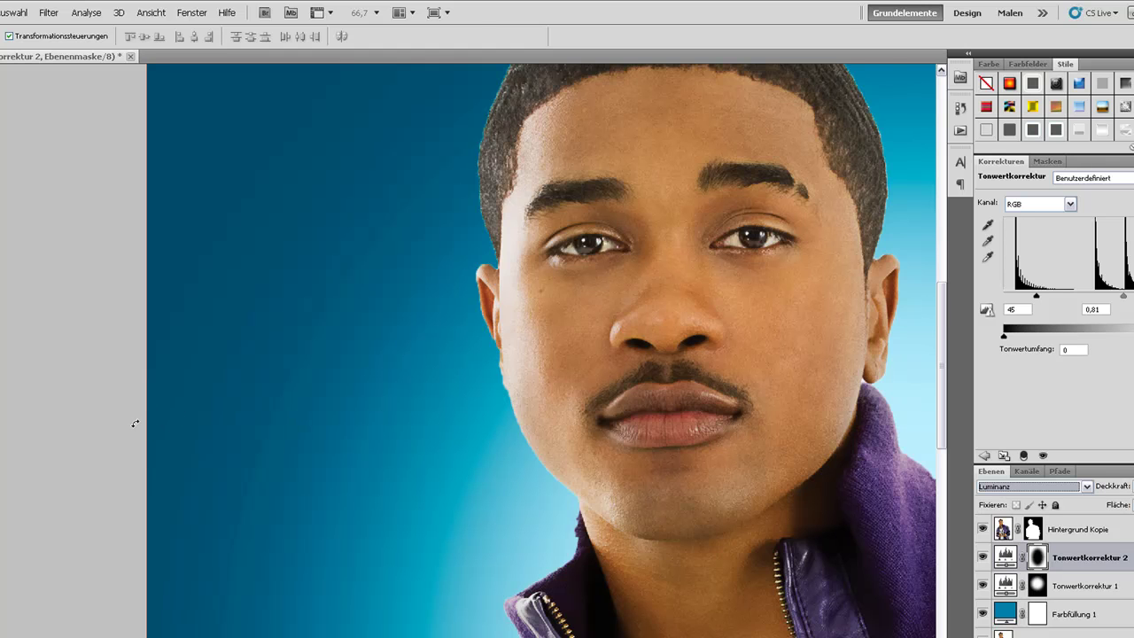
pyautogui.scroll(1, 133, 423)
pyautogui.scroll(1, 132, 424)
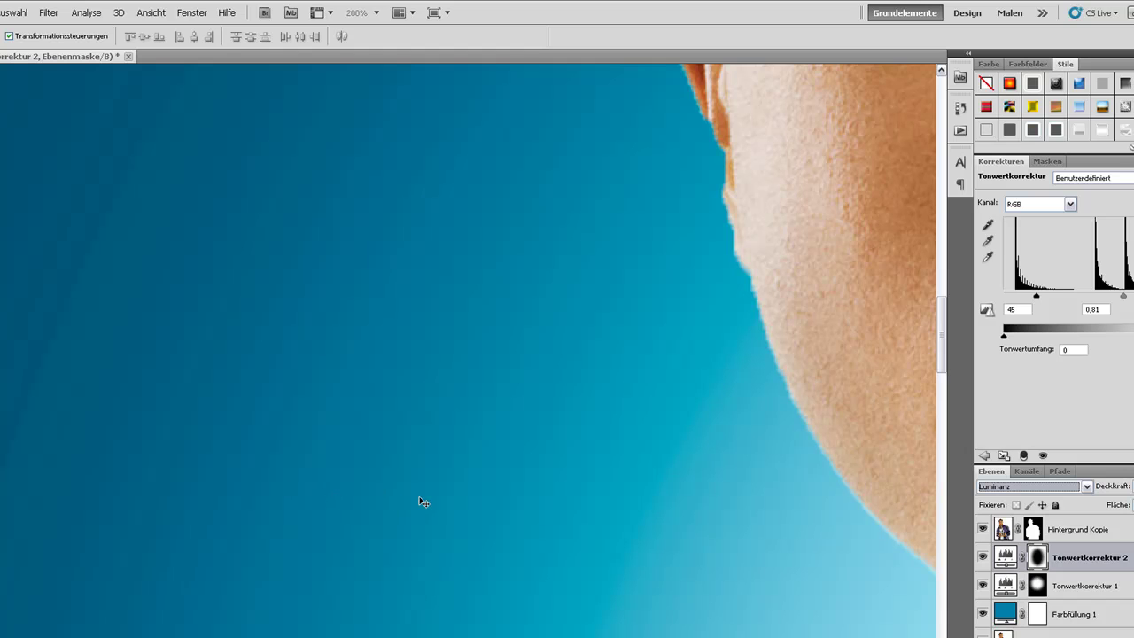
# Apply Rauschen hinzufügen at 2% Gaussian to the Tonwertkorrektur 2 layer mask
pyautogui.click(1089, 559)
pyautogui.click(179, 11)
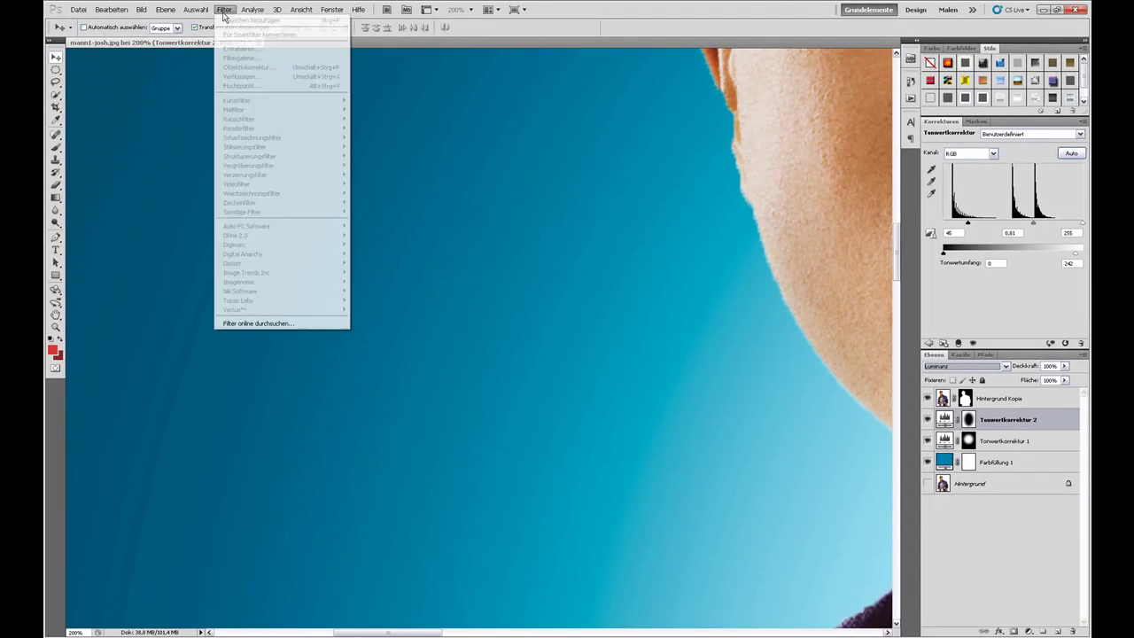
pyautogui.click(970, 419)
pyautogui.click(224, 10)
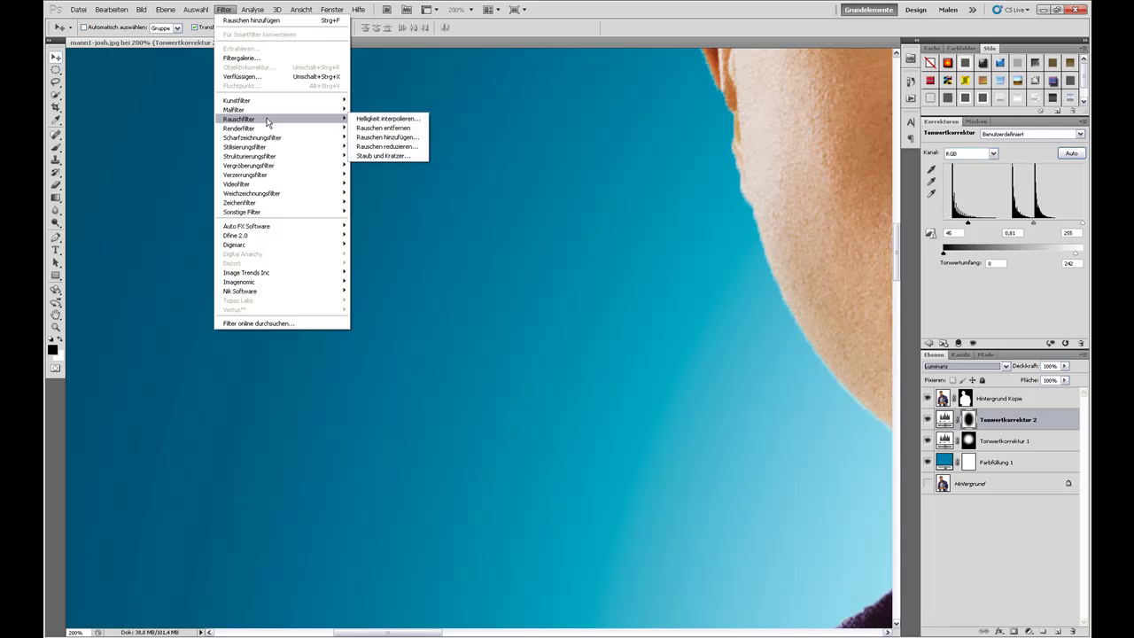
pyautogui.moveTo(238, 119)
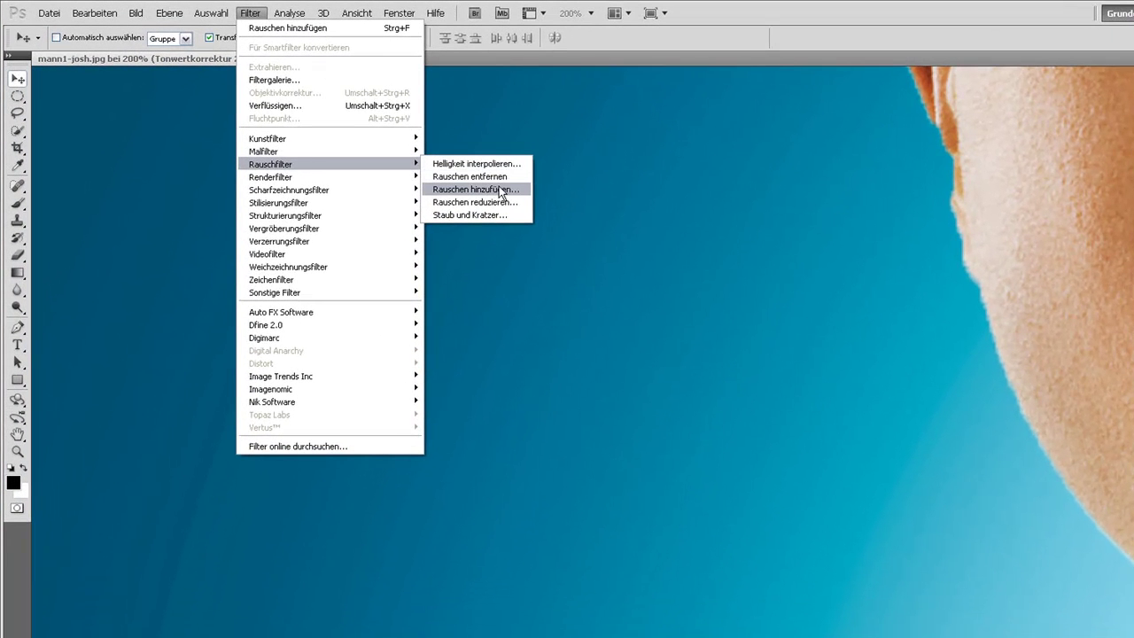
pyautogui.click(502, 194)
pyautogui.doubleClick(651, 409)
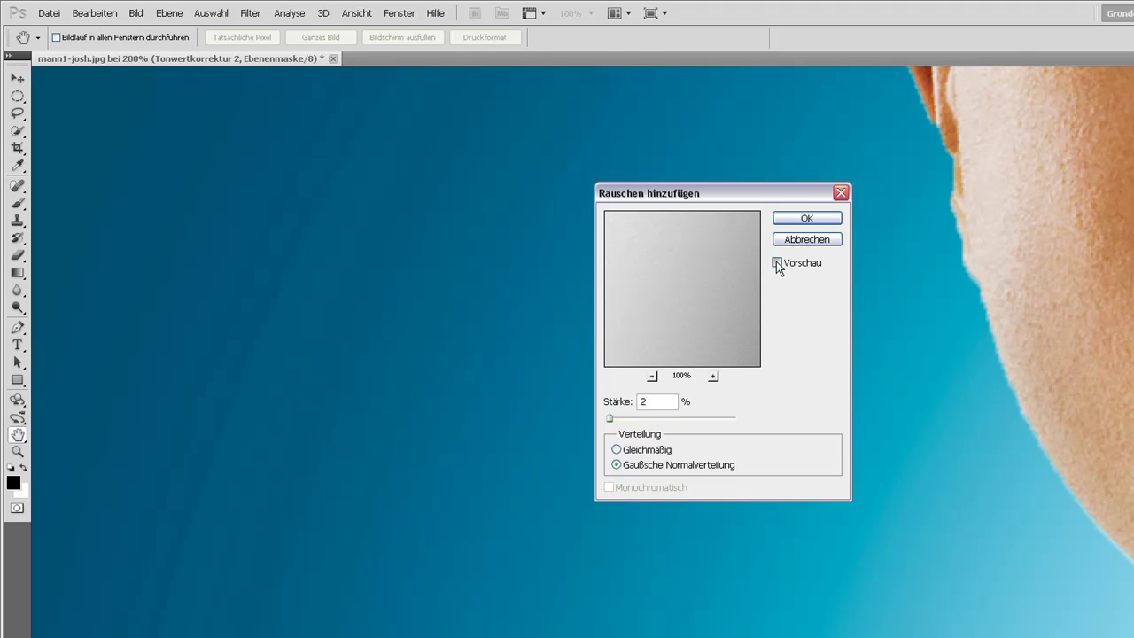
pyautogui.doubleClick(650, 403)
pyautogui.write('2')
pyautogui.click(795, 221)
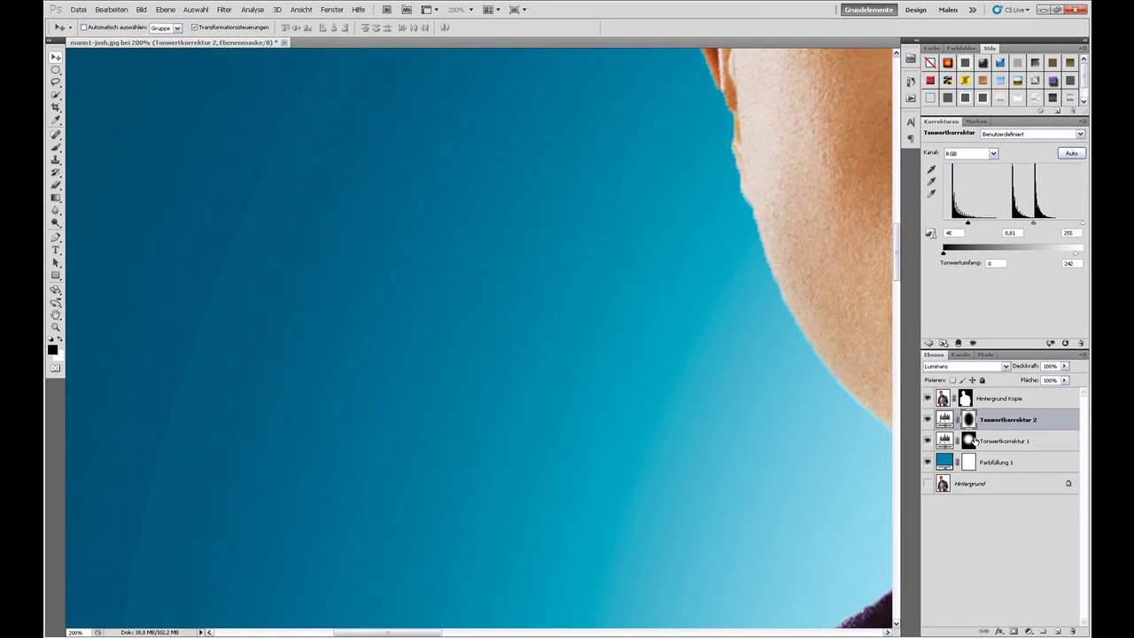
# Apply the same 2% Gaussian noise to the Tonwertkorrektur 1 glow mask, then zoom out to the whole portrait
pyautogui.click(970, 440)
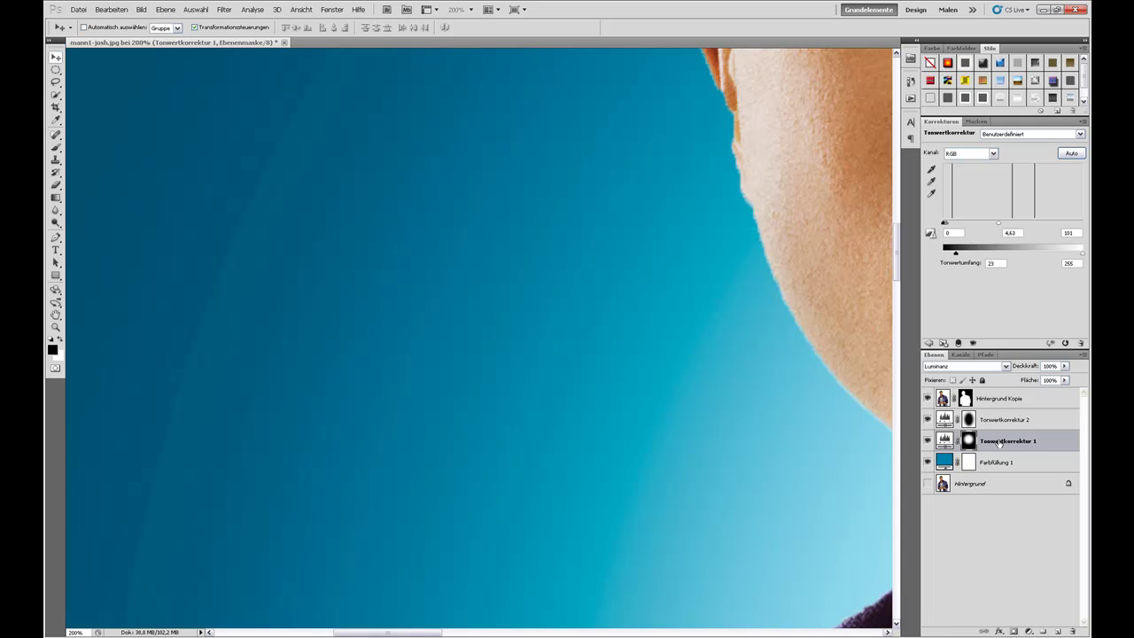
pyautogui.click(224, 9)
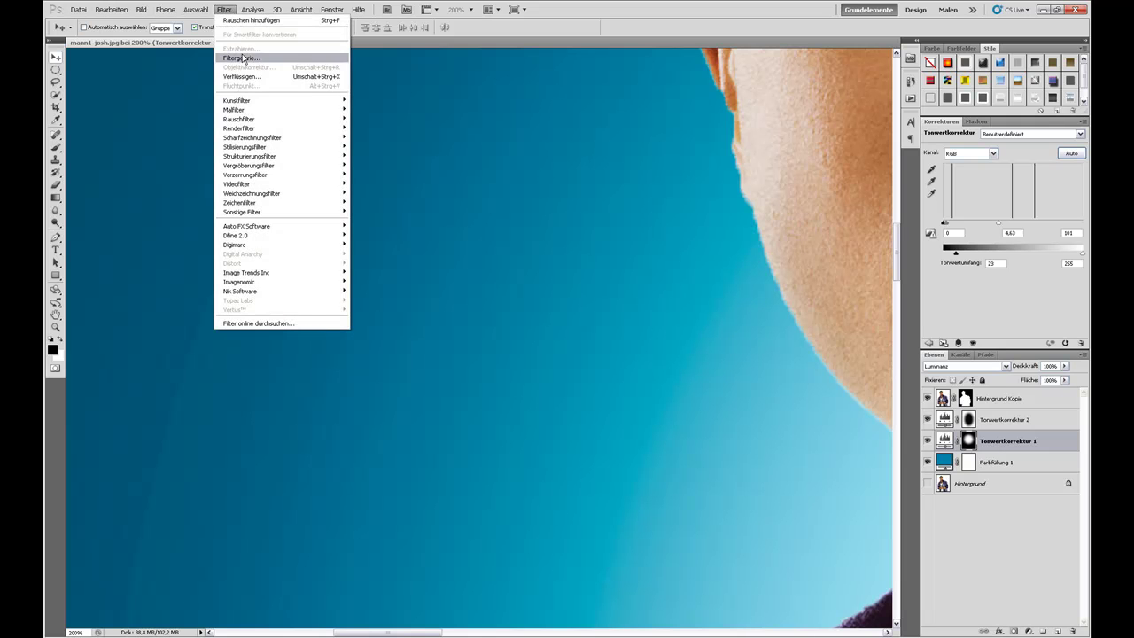
pyautogui.moveTo(239, 119)
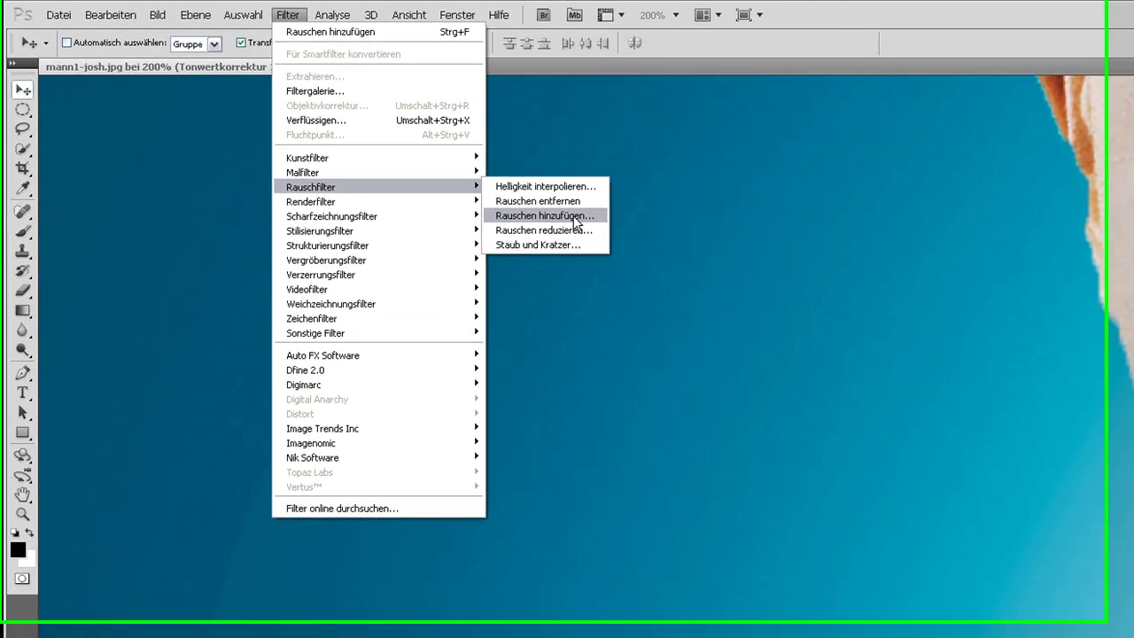
pyautogui.click(448, 157)
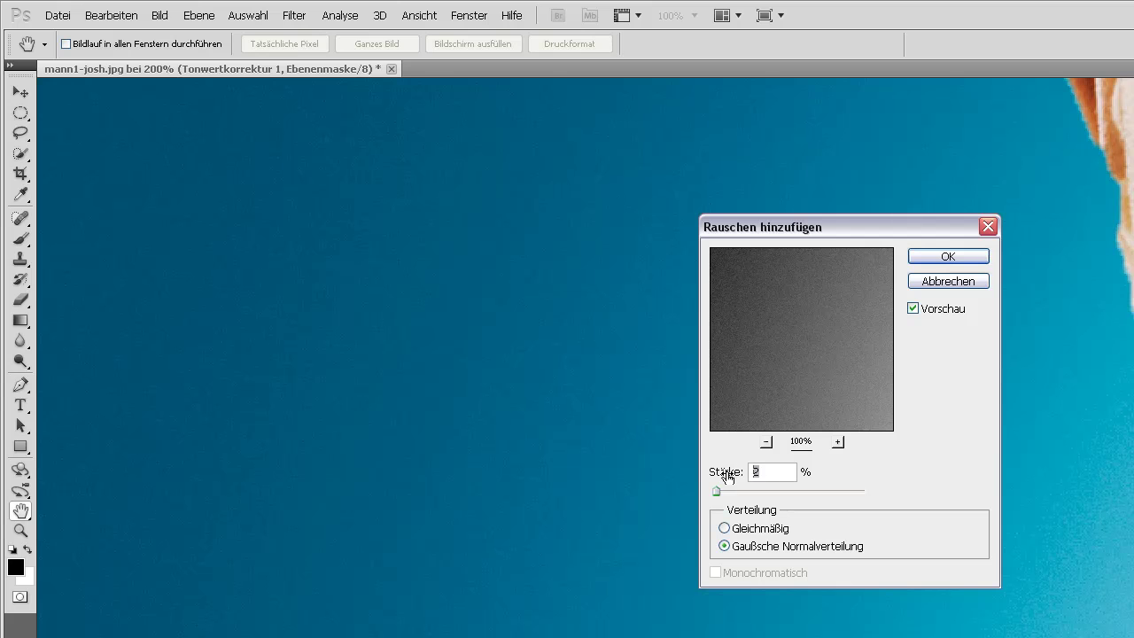
pyautogui.click(924, 258)
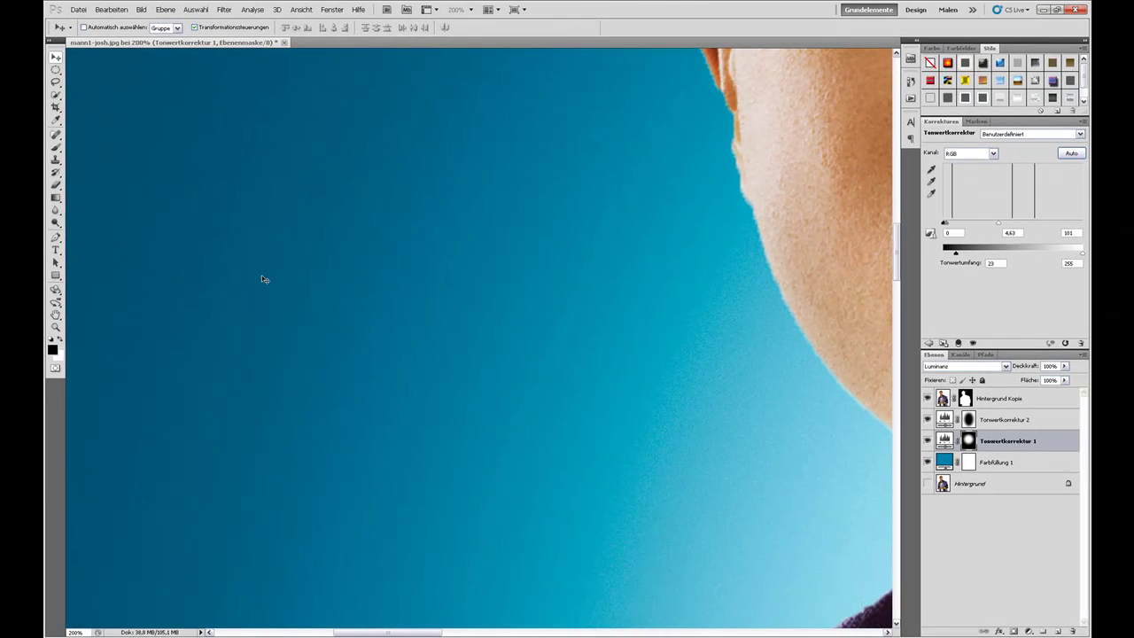
pyautogui.hotkey('ctrl', '-')
pyautogui.hotkey('ctrl', '-')
pyautogui.hotkey('ctrl', '-')
pyautogui.hotkey('ctrl', '-')
pyautogui.hotkey('ctrl', '-')
pyautogui.hotkey('ctrl', '-')
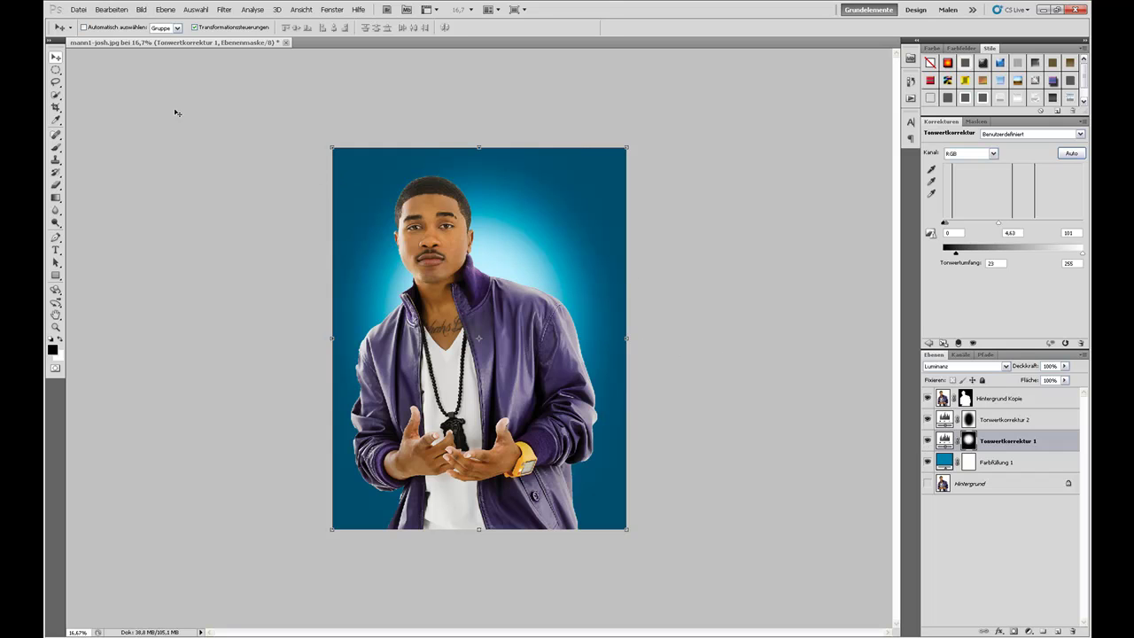
# Move the Tonwertkorrektur 1 glow mask so the halo sits behind the man's head and shoulder
pyautogui.moveTo(474, 258); pyautogui.dragTo(450, 217)
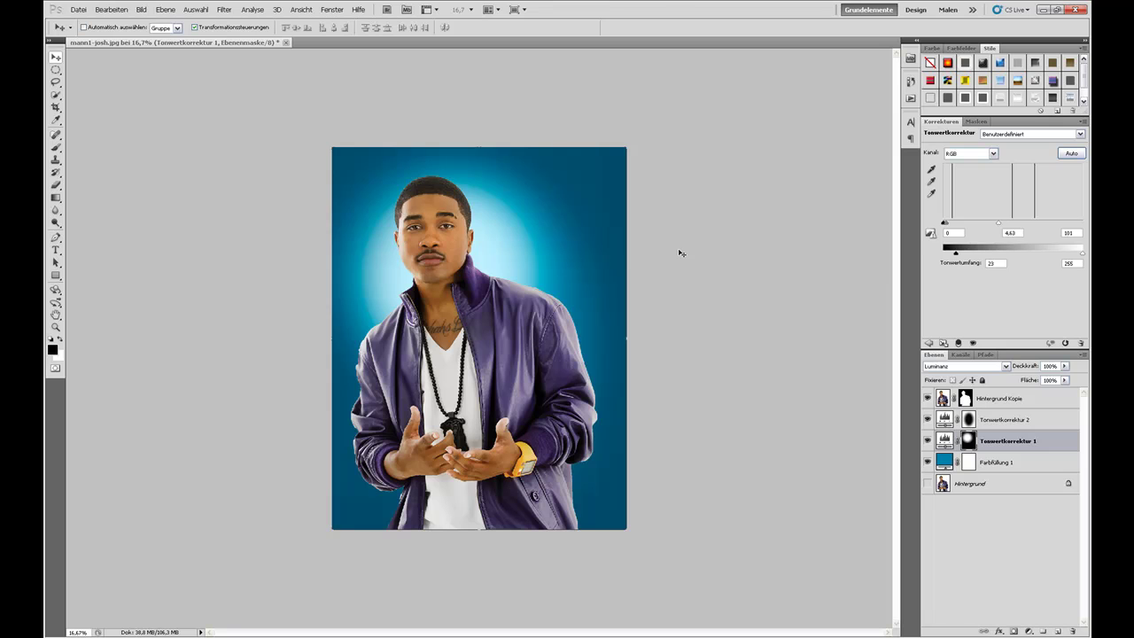
pyautogui.moveTo(541, 243); pyautogui.dragTo(568, 304)
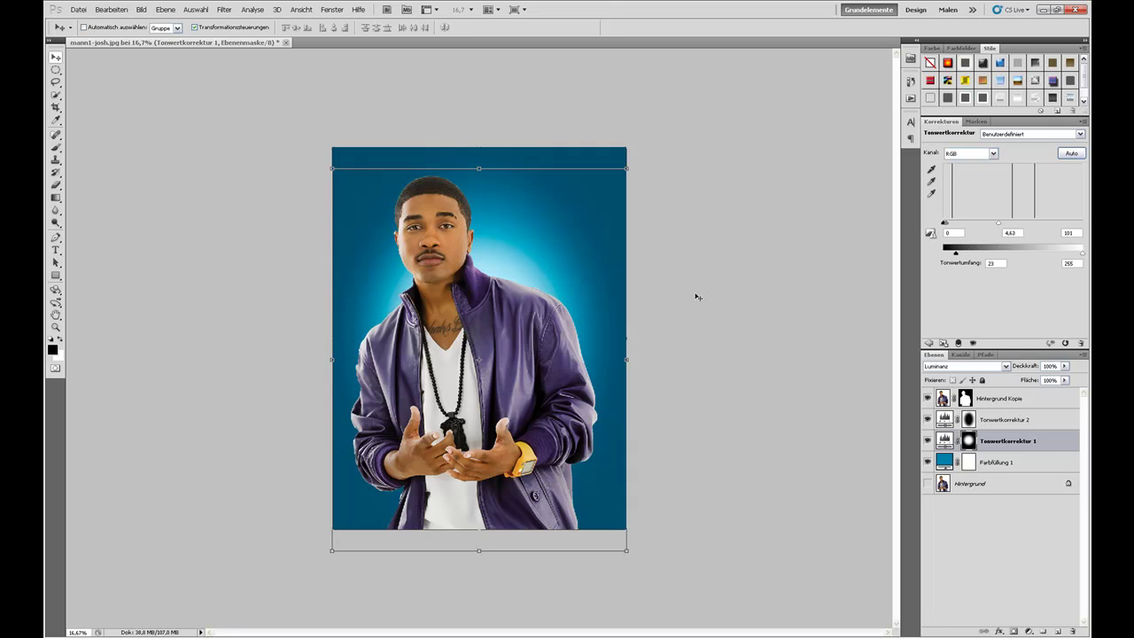
pyautogui.moveTo(462, 266); pyautogui.dragTo(434, 216)
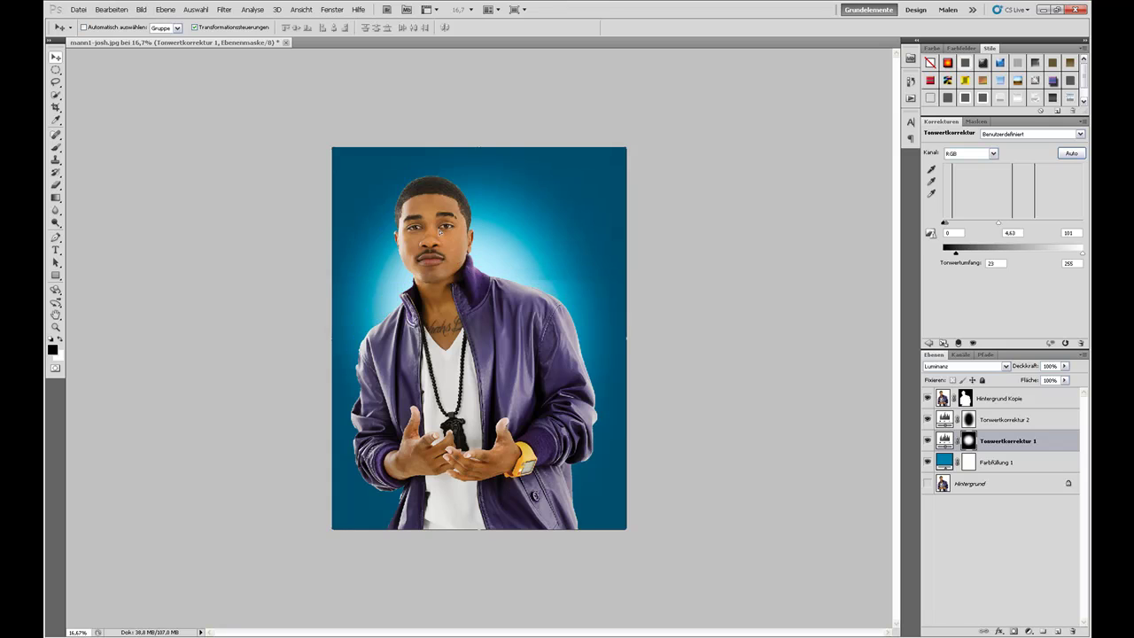
pyautogui.moveTo(1035, 368)
pyautogui.mouseDown()
pyautogui.moveTo(1015, 369)
pyautogui.moveTo(1043, 362)
pyautogui.moveTo(1016, 367)
pyautogui.mouseUp()
pyautogui.moveTo(448, 243); pyautogui.dragTo(513, 284)
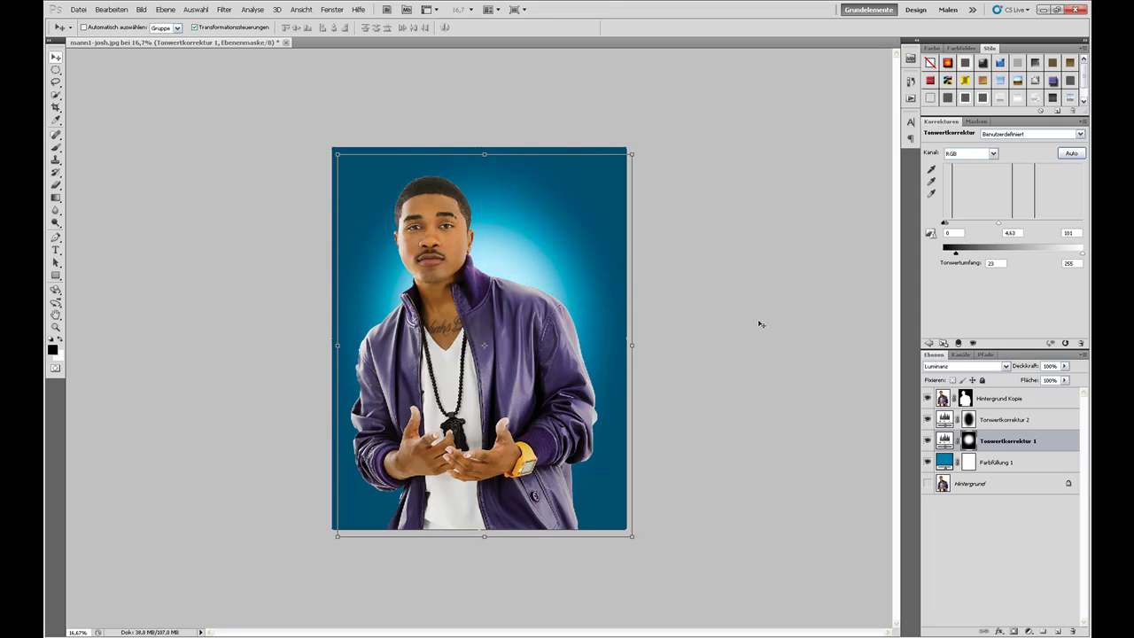
pyautogui.click(981, 420)
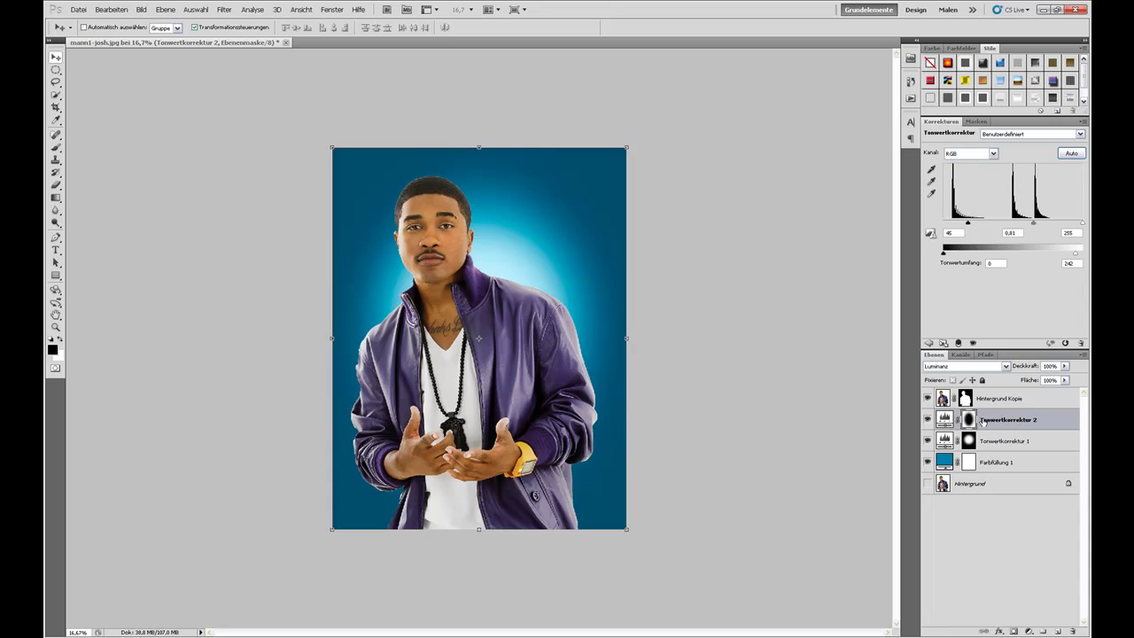